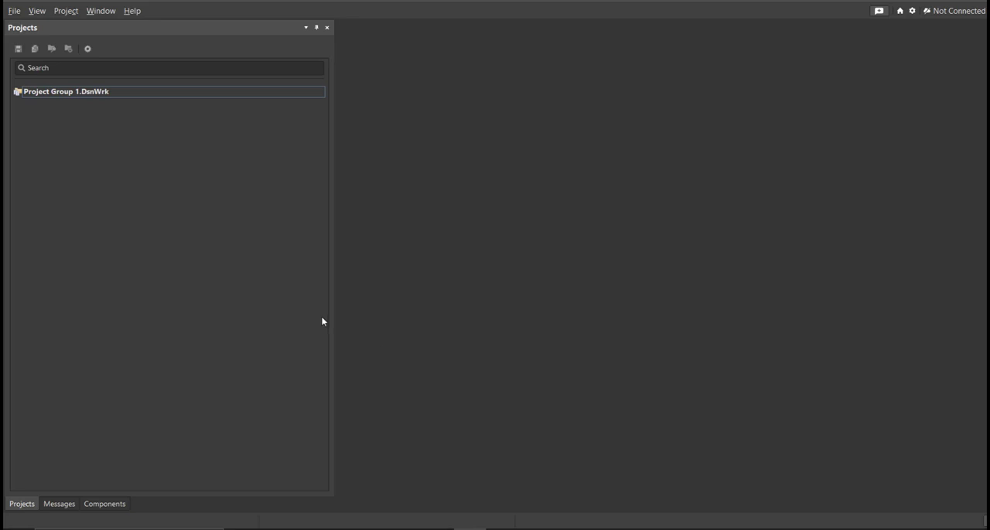
Step: Create an empty local PCB project named MQ3 Alcohol Sensor in the C:\Desktop\MQ3 Alcohol Sensor folder
left_click(14, 11)
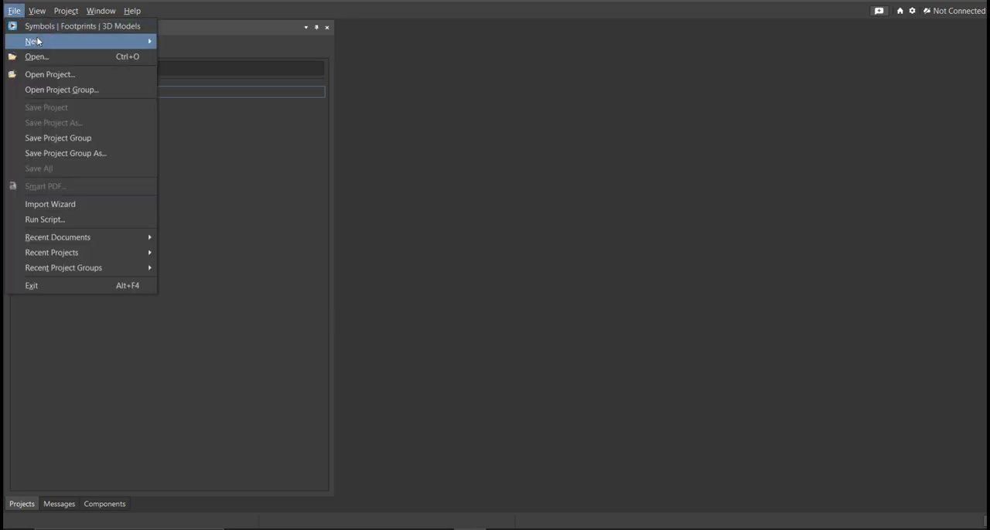
mouse_move(113, 41)
left_click(187, 41)
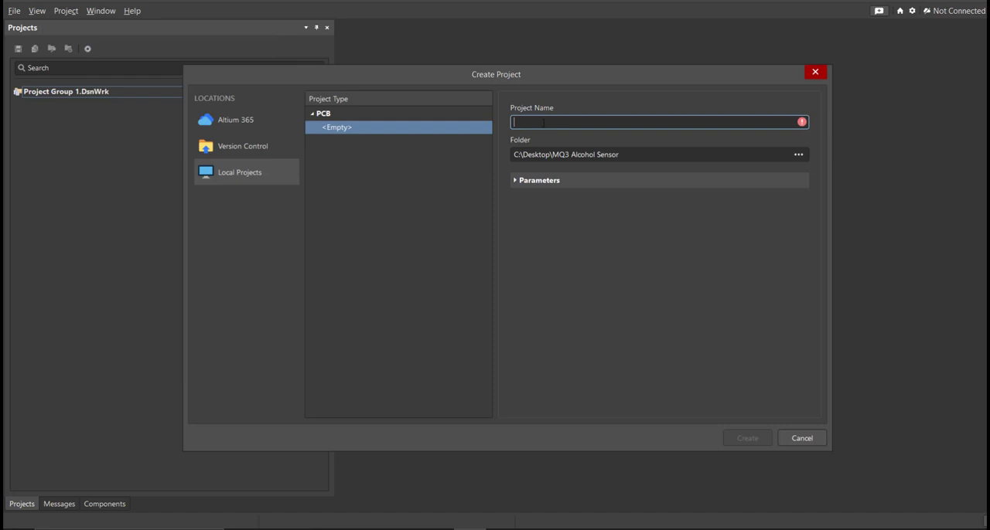
left_click(627, 155)
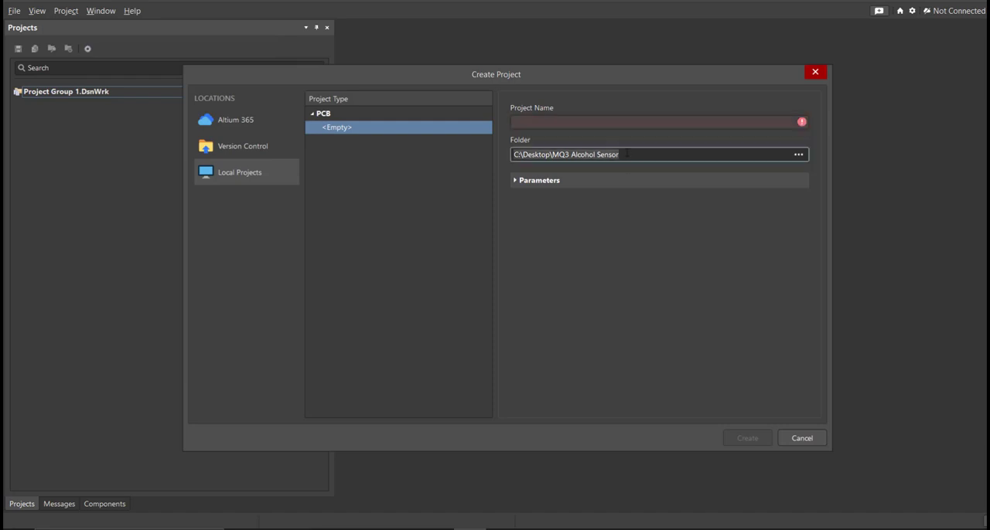
left_click(597, 126)
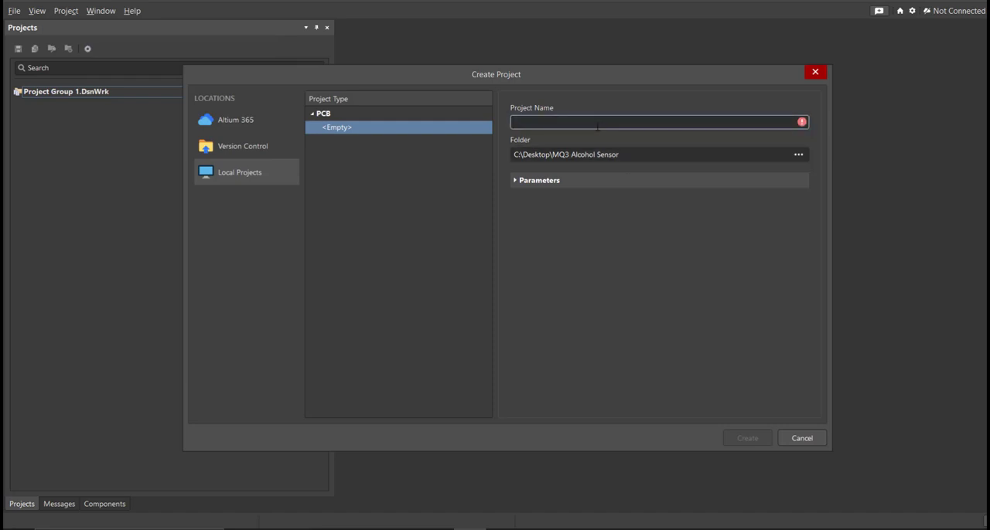
type("MQ3 Alcohol Sensor")
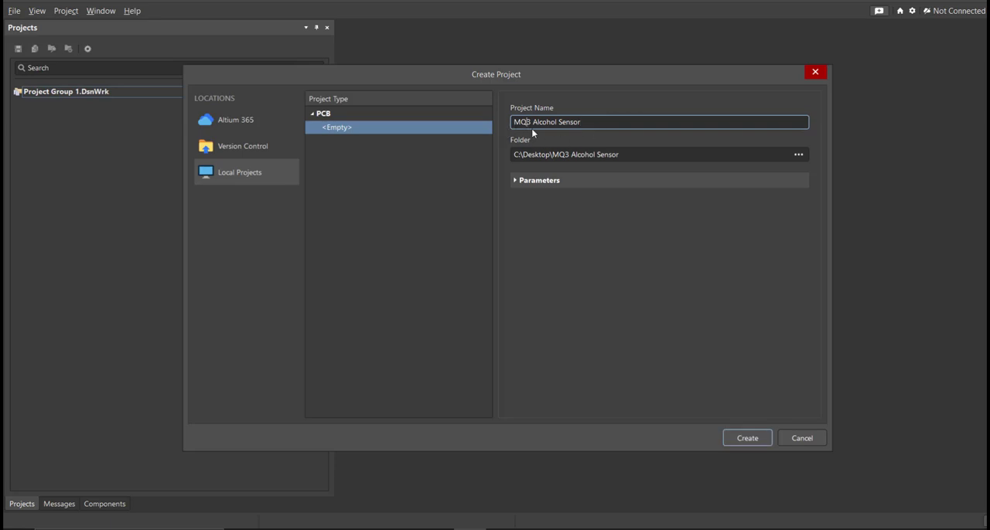
key("ctrl+a")
key("ctrl+c")
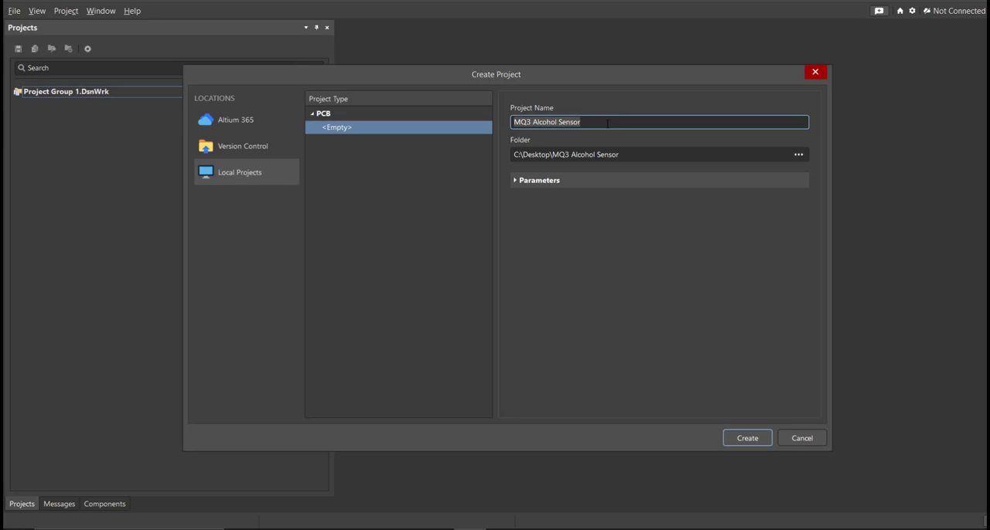
left_click(749, 438)
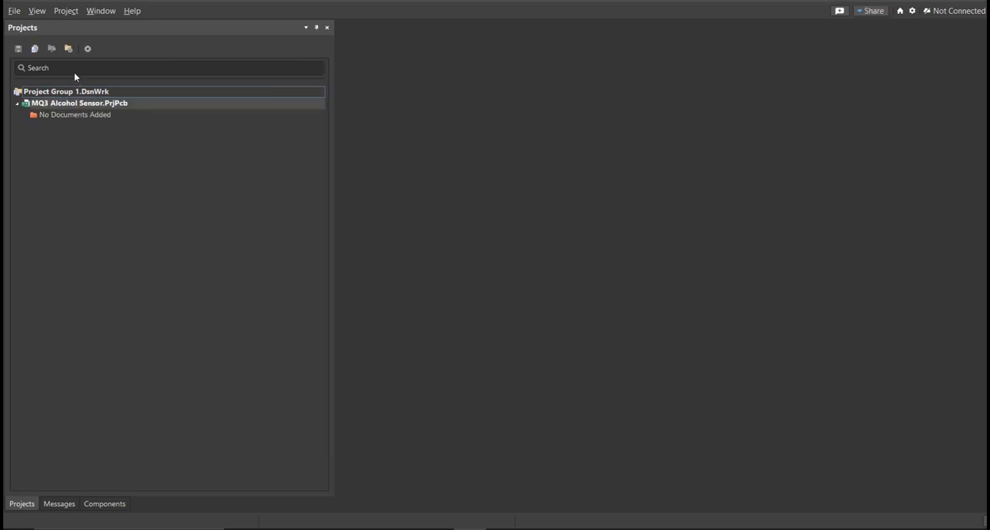
Step: Add a new schematic sheet to the project and save it as MQ3 Alcohol Sensor
left_click(14, 11)
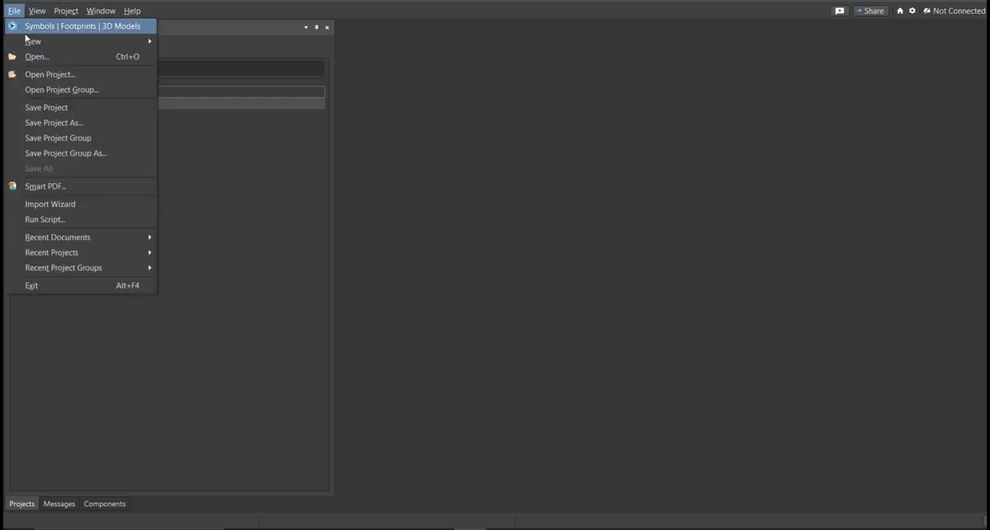
mouse_move(63, 47)
left_click(194, 58)
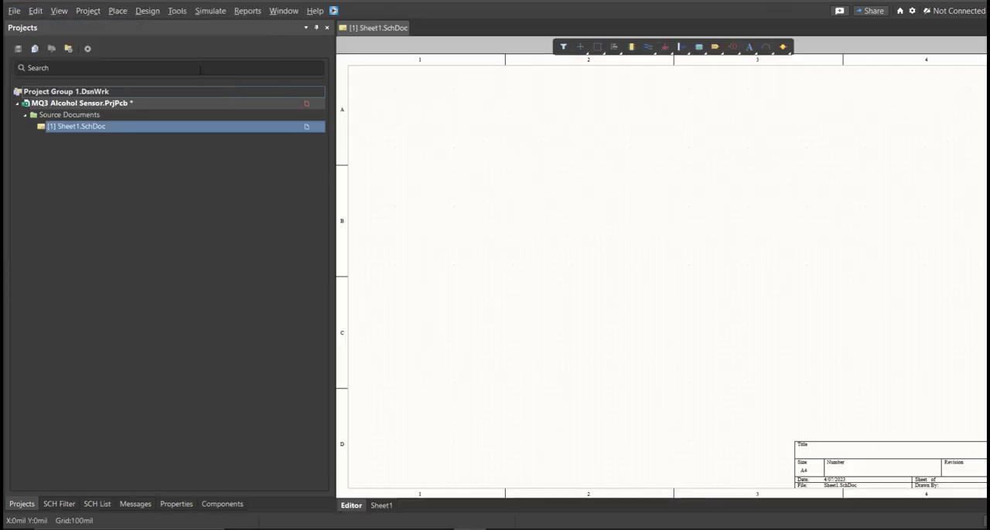
scroll(615, 256, "down", 3, "ctrl")
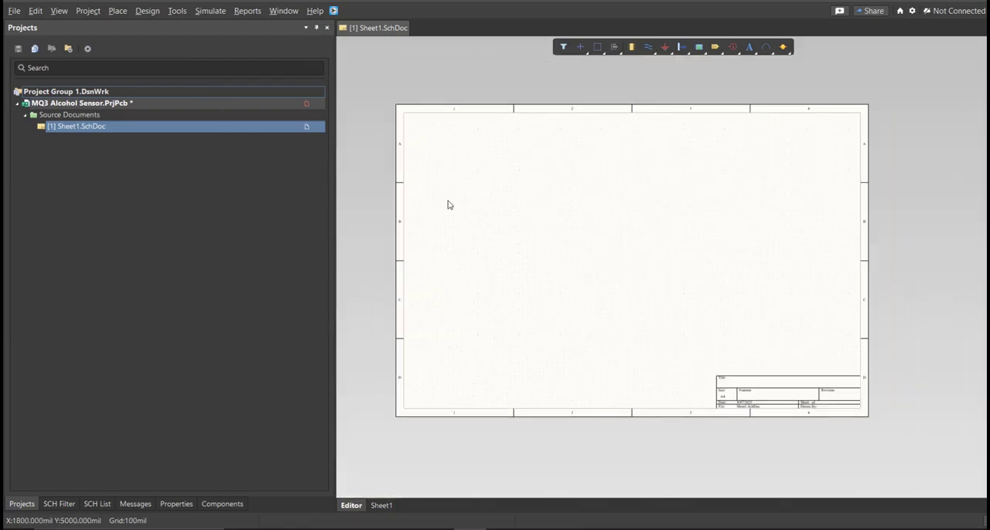
right_click(270, 110)
left_click(295, 167)
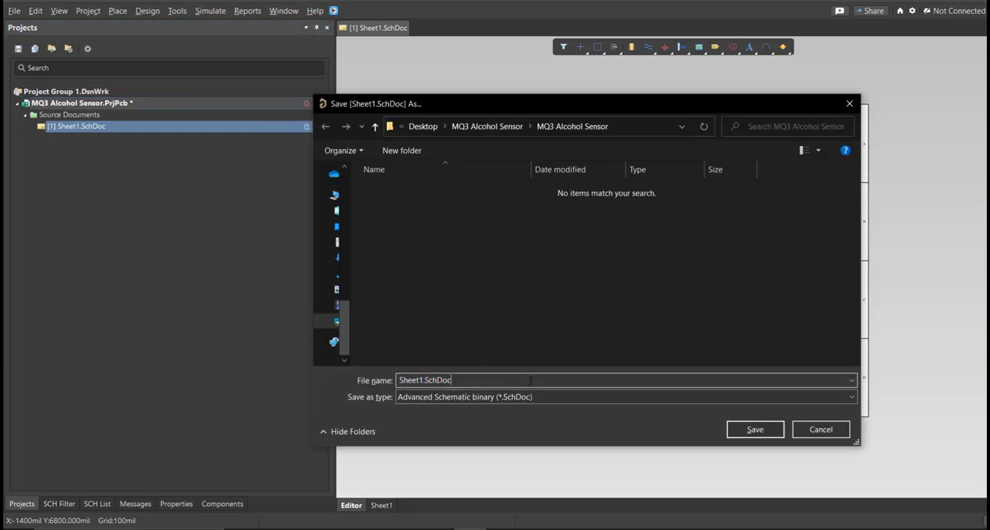
key("ctrl+v")
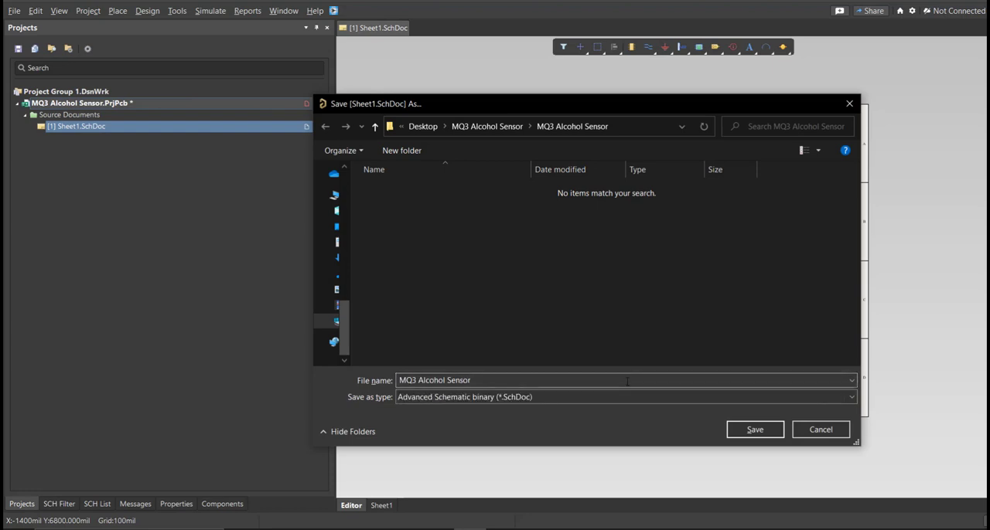
left_click(754, 429)
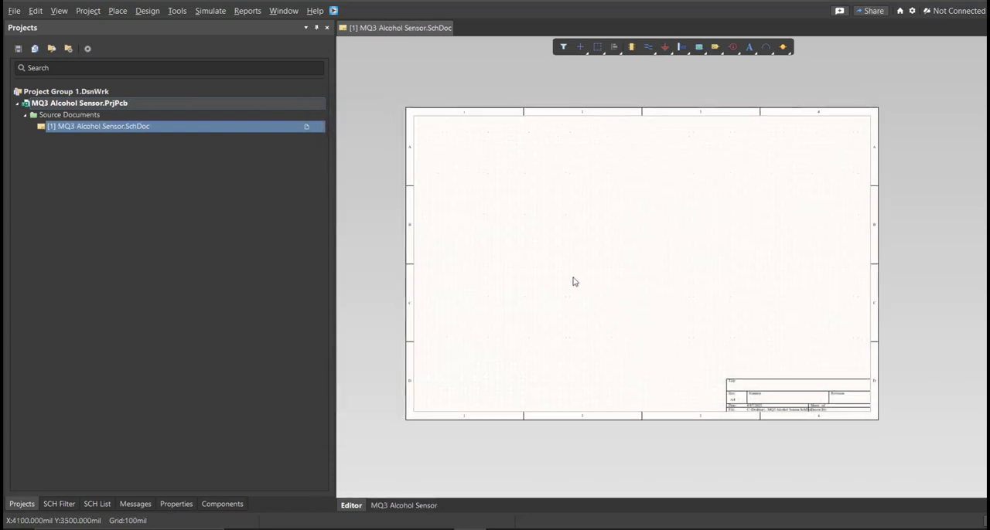
Step: Create a new file-based schematic library and save it as MQ3 Alcohol Sensor in the project folder
left_click(11, 11)
mouse_move(47, 41)
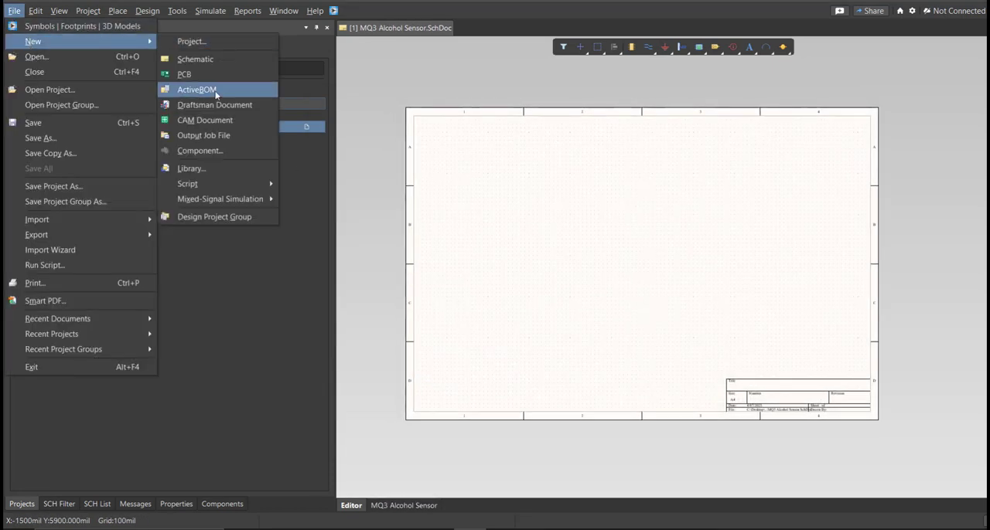
left_click(209, 168)
left_click(502, 293)
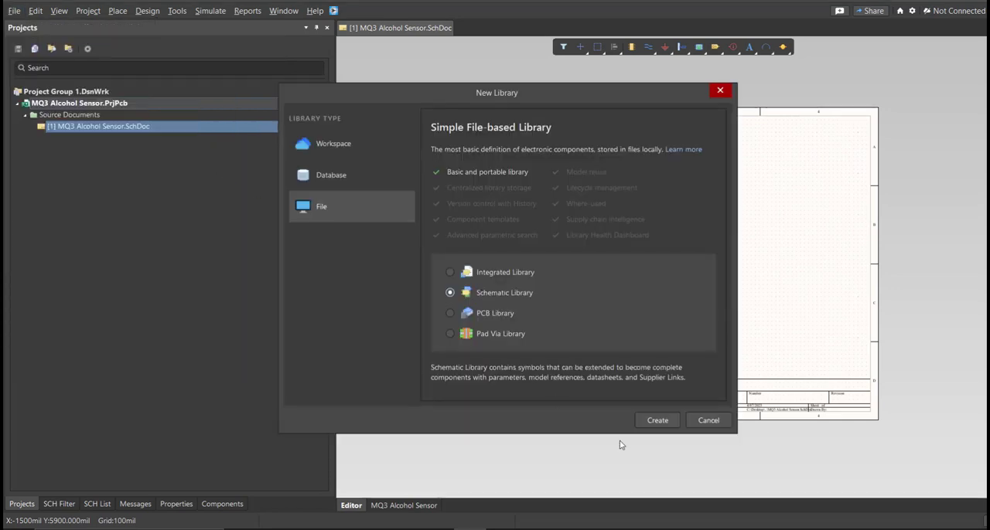
left_click(655, 423)
right_click_drag(680, 267, 640, 291)
key("ctrl+s")
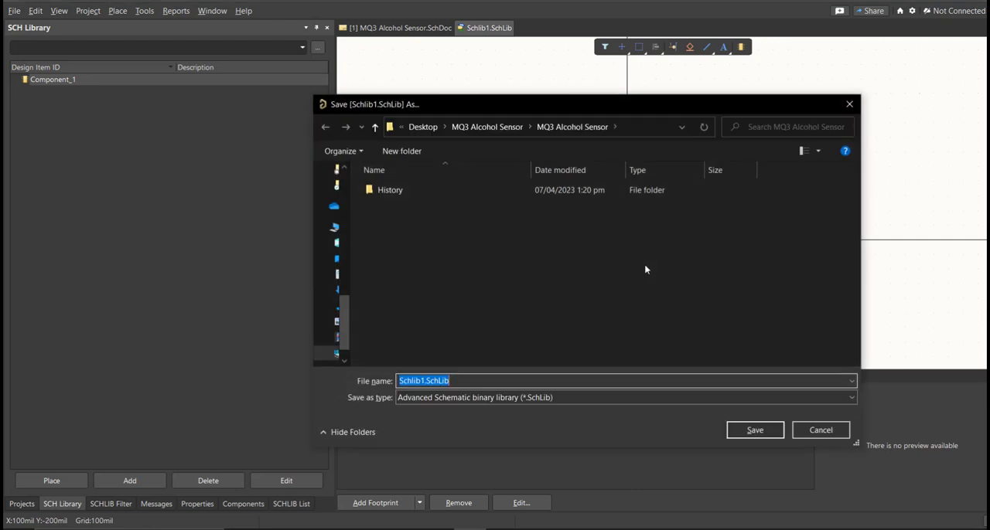
key("ctrl+v")
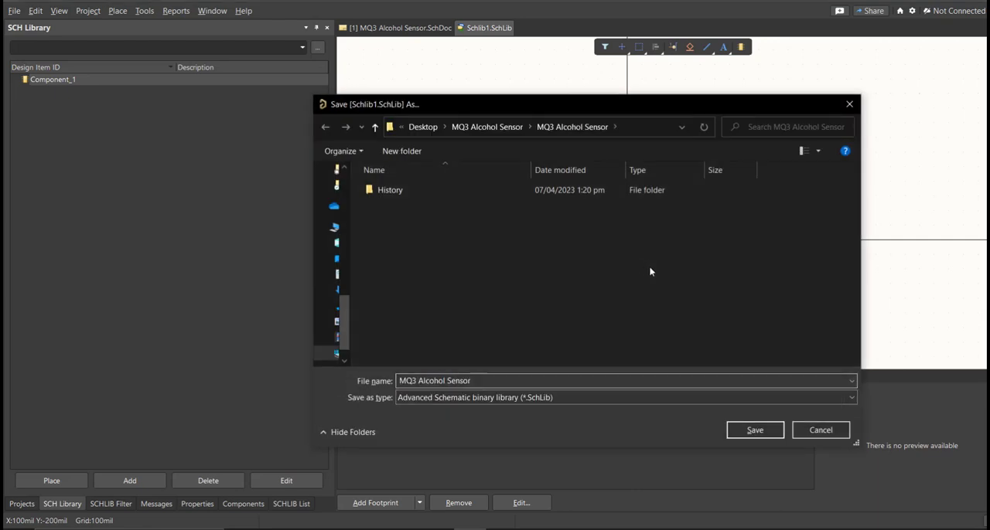
left_click(755, 429)
right_click_drag(658, 317, 590, 262)
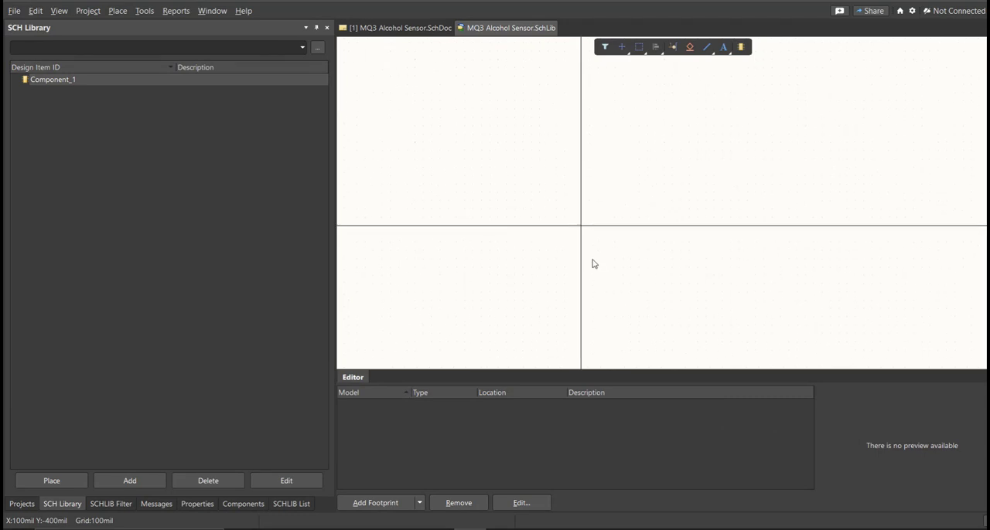
Step: Create a new file-based PCB library and save it as MQ3 Alcohol Sensor in the project folder
left_click(14, 10)
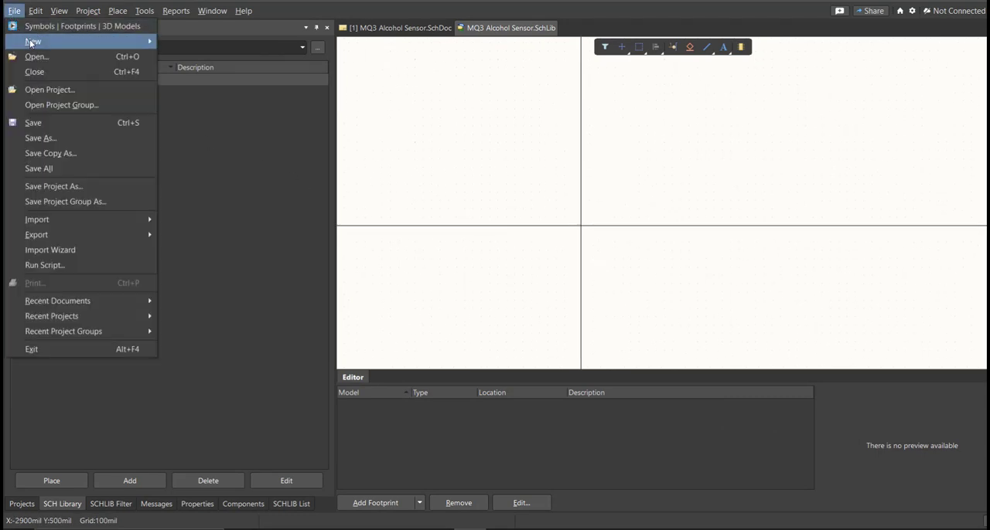
mouse_move(48, 42)
left_click(212, 170)
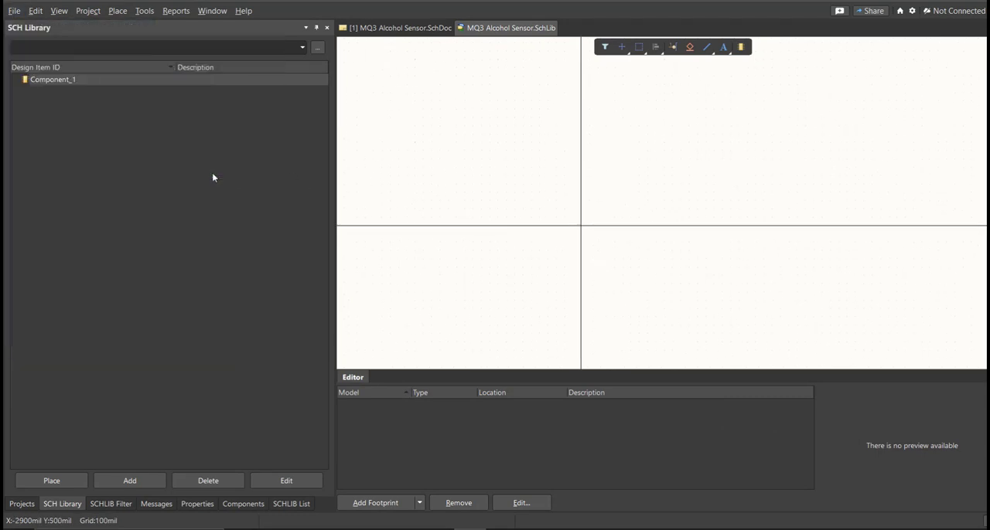
left_click(486, 312)
left_click(639, 423)
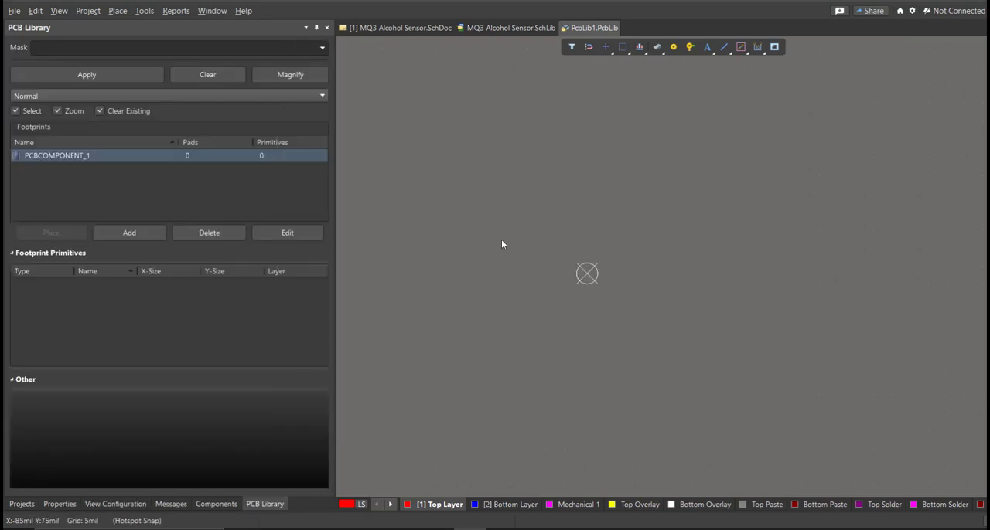
left_click(22, 504)
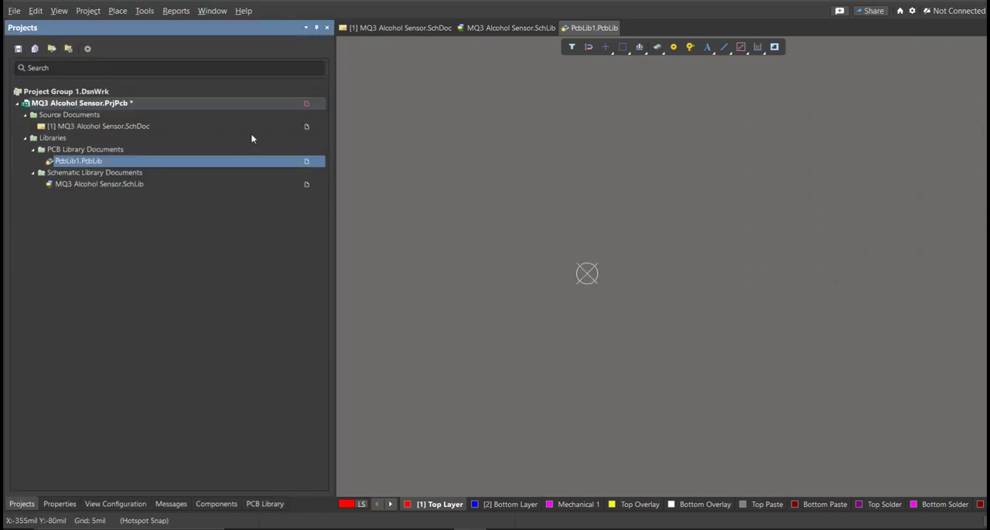
right_click(271, 103)
left_click(302, 171)
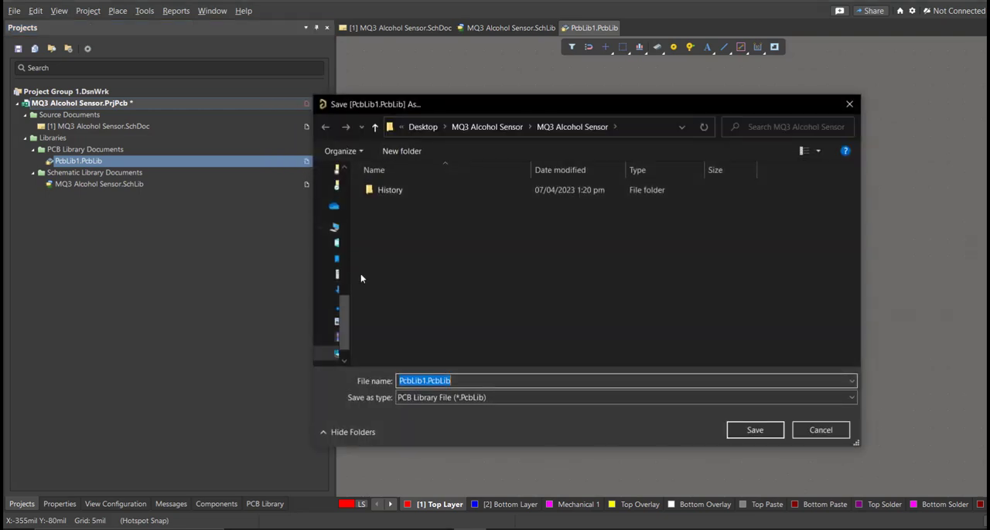
type("MQ3 Alcohol Sensor")
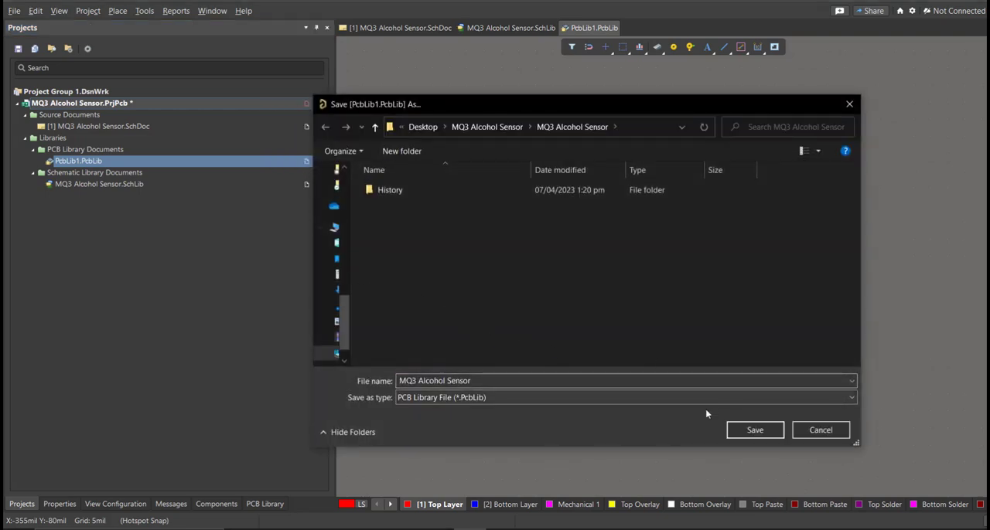
left_click(746, 434)
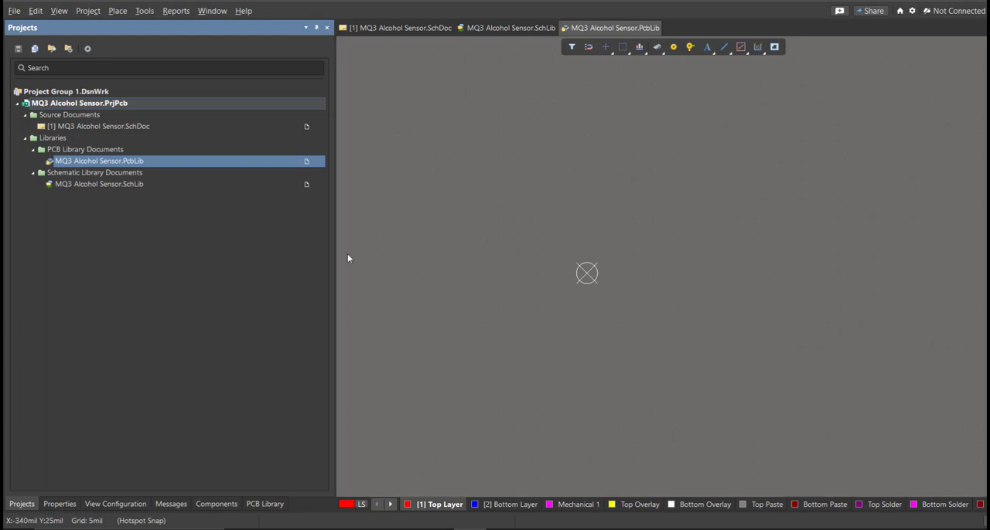
Step: Open the MQ3 Alcohol Sensor schematic and launch the Altium Library Loader over the sheet
left_click(100, 128)
right_click_drag(576, 263, 517, 277)
left_click(334, 10)
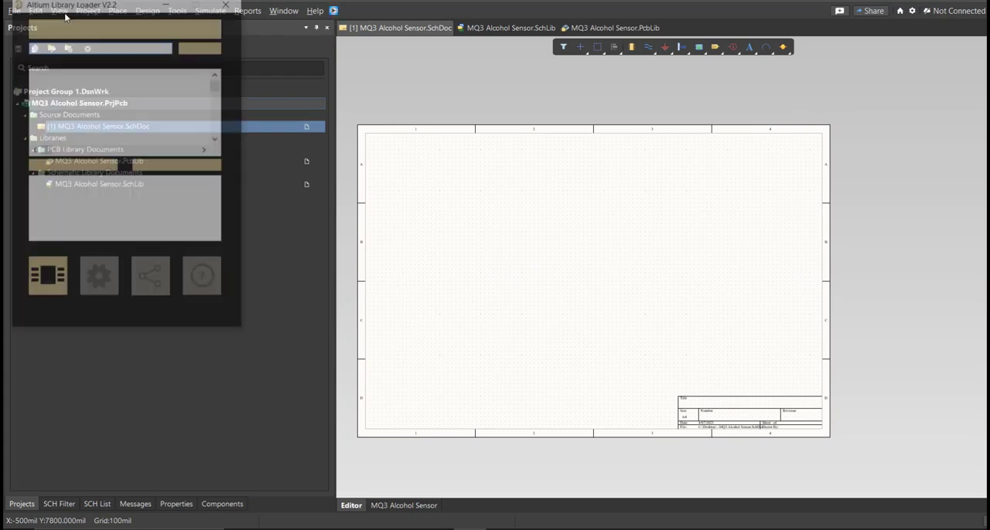
left_click_drag(65, 11, 423, 152)
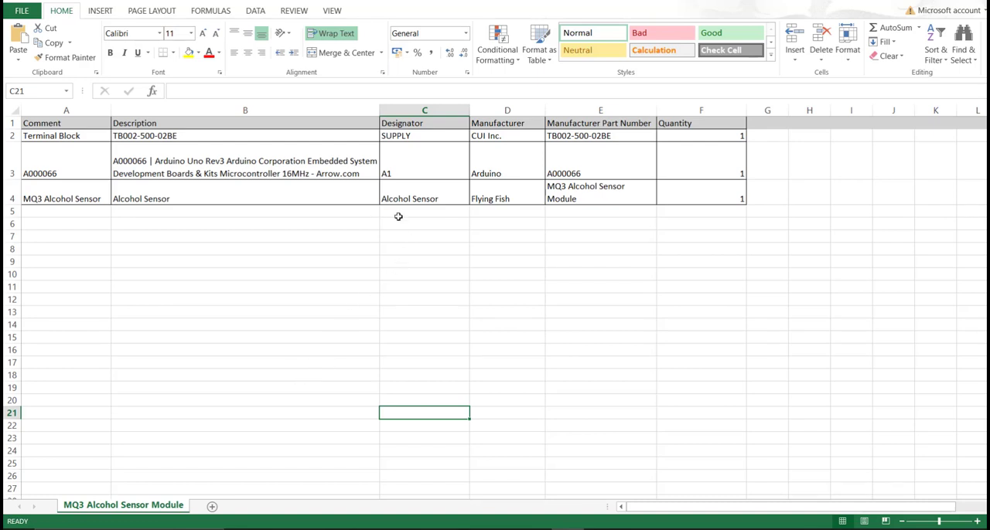
Step: In the Excel parts list, review the components and copy the terminal block's manufacturer part number, TB002-500-02BE
left_click_drag(82, 125, 689, 186)
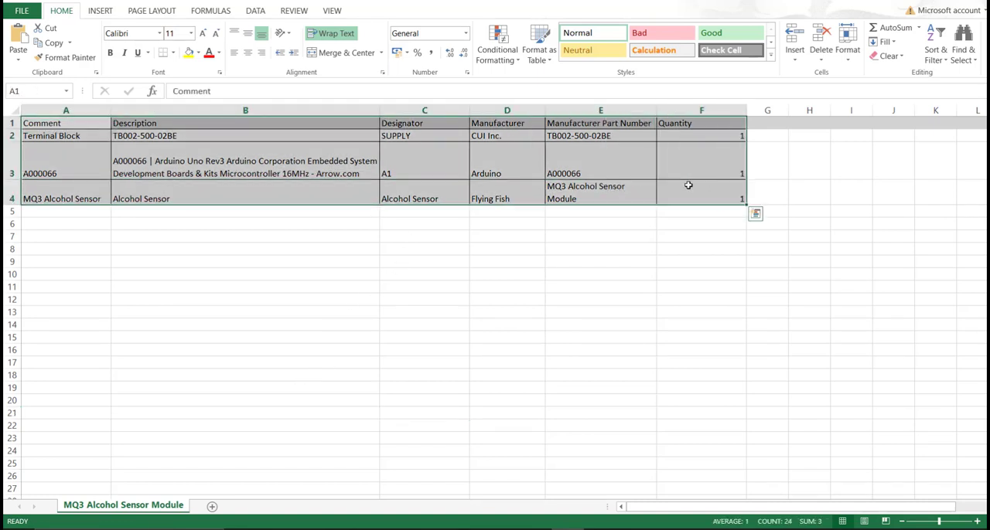
left_click_drag(636, 138, 642, 196)
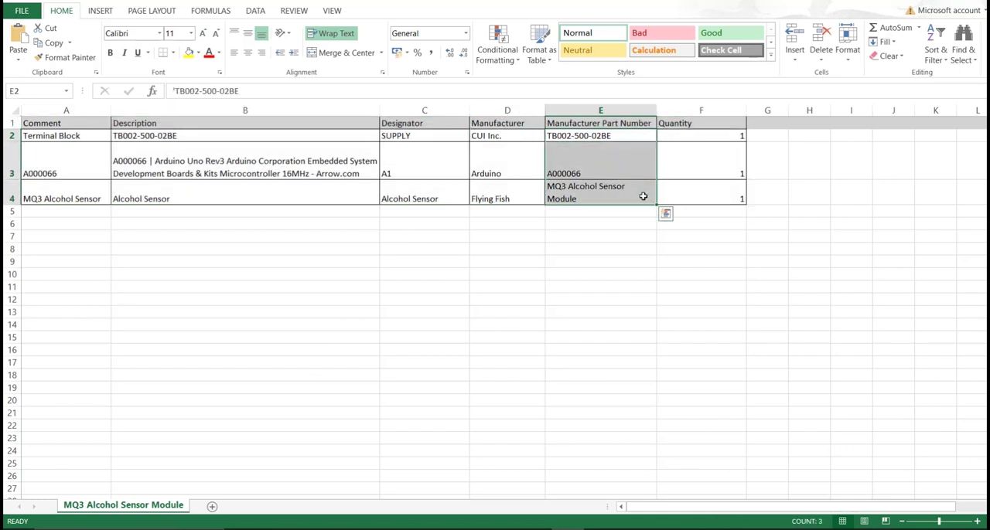
left_click(614, 136)
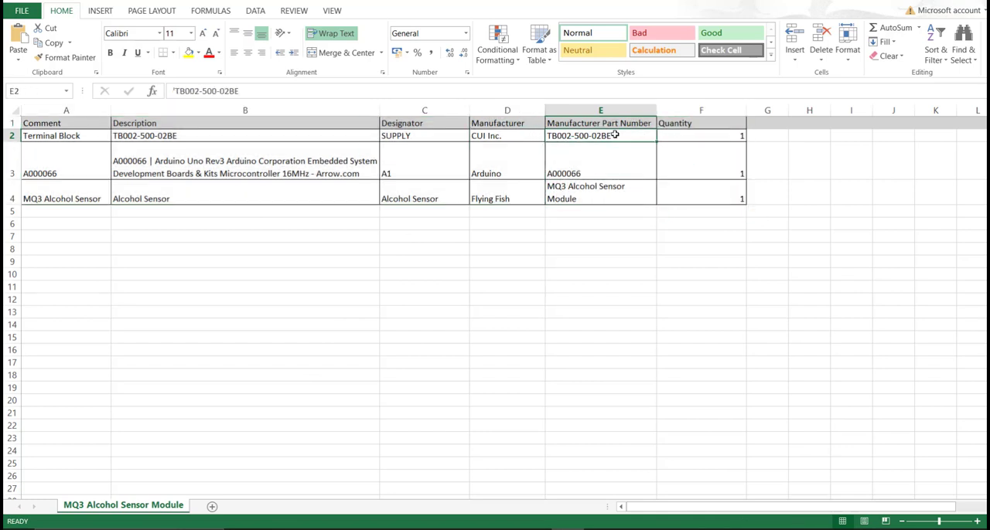
double_click(614, 135)
left_click_drag(614, 135, 549, 137)
key("ctrl+c")
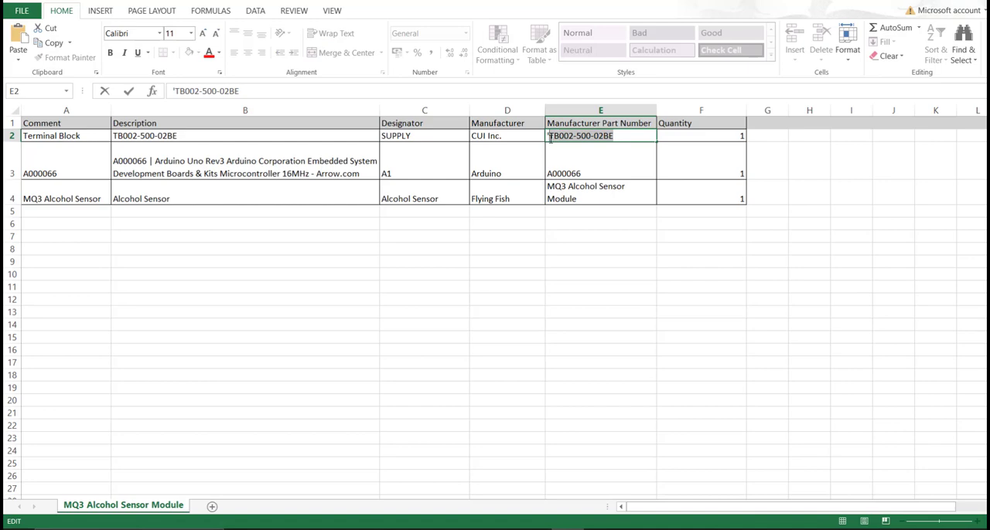
Step: Switch back to Altium Designer, search the Library Loader for TB002-500-02BE and add the CUI Devices terminal block to the design
left_click(471, 529)
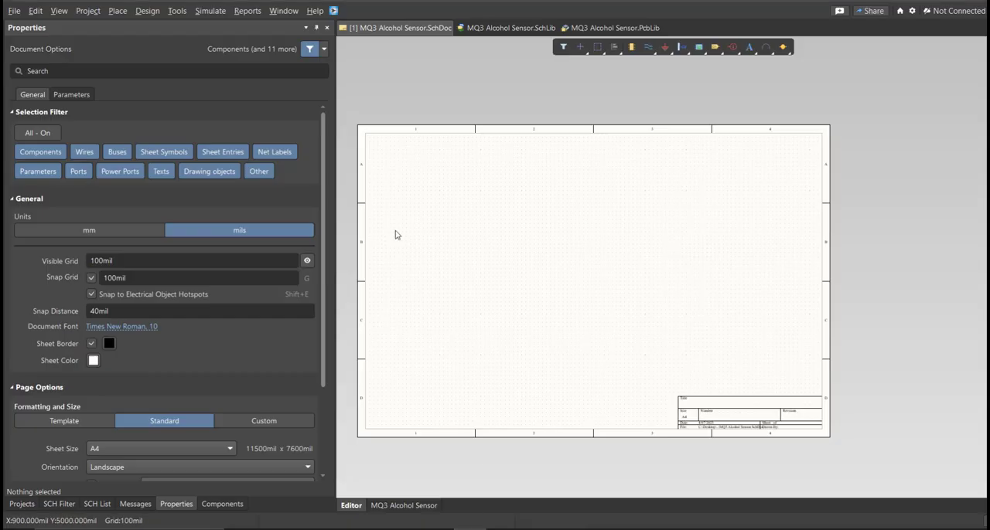
left_click(333, 11)
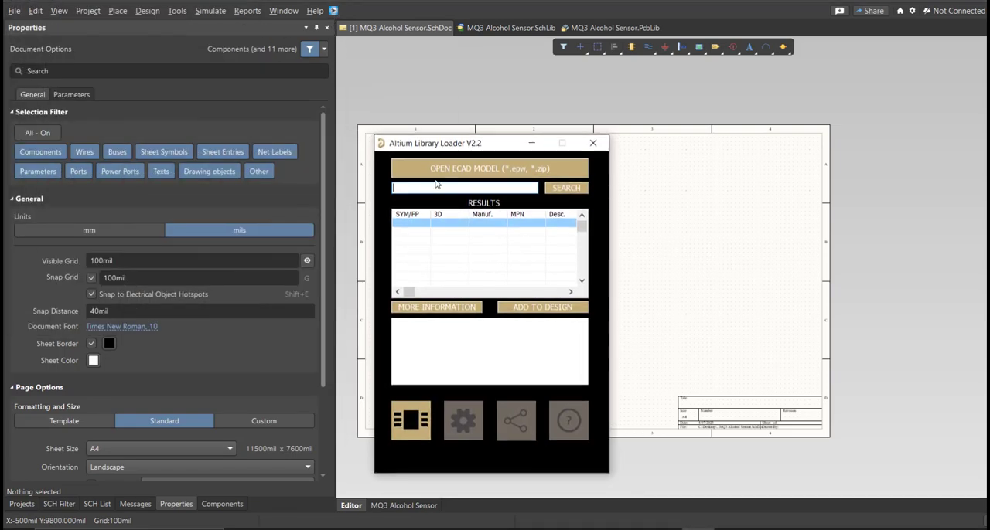
left_click(439, 189)
key("ctrl+v")
left_click(551, 193)
left_click(516, 225)
left_click(529, 308)
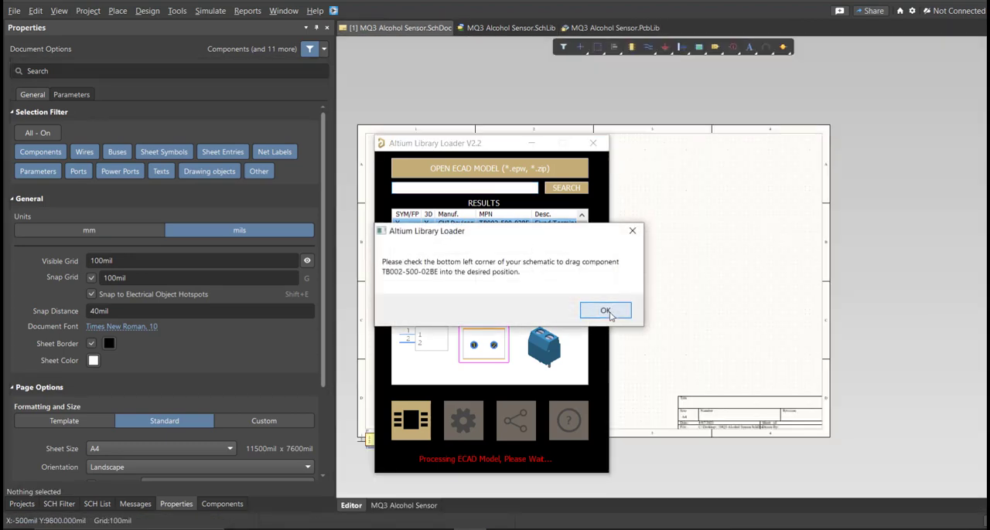
left_click(609, 309)
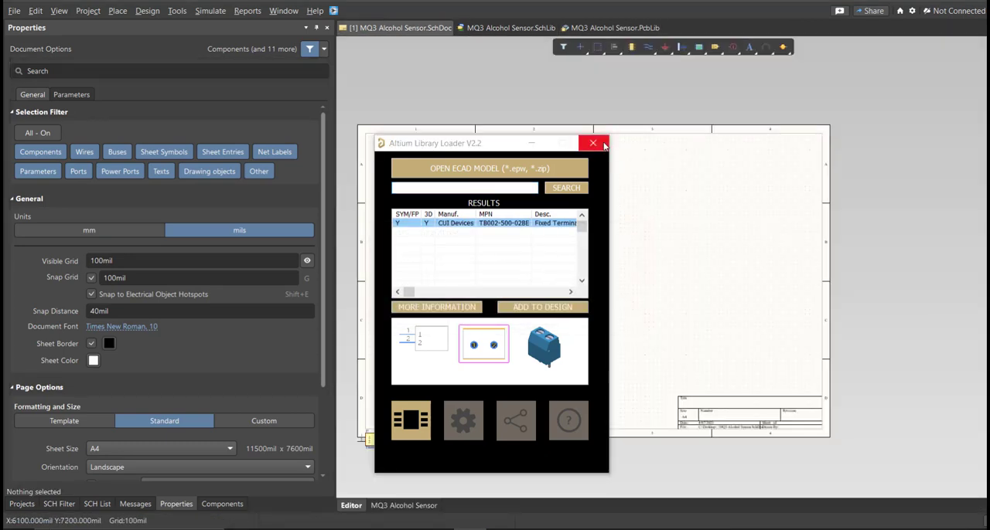
Step: Close the Library Loader and inspect the TB002-500-02BE symbol and 3D model in the MQ3 Alcohol Sensor schematic library
left_click(605, 144)
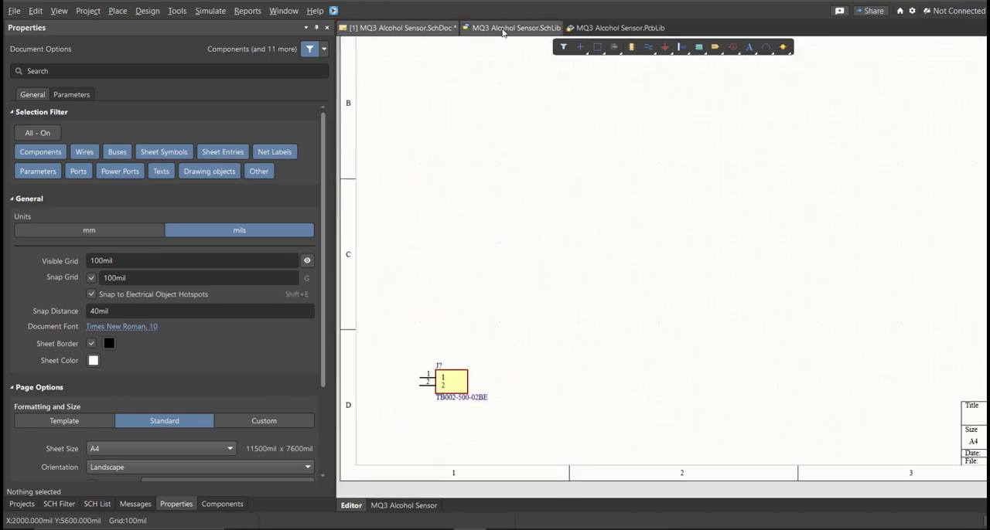
left_click(503, 28)
left_click(78, 79)
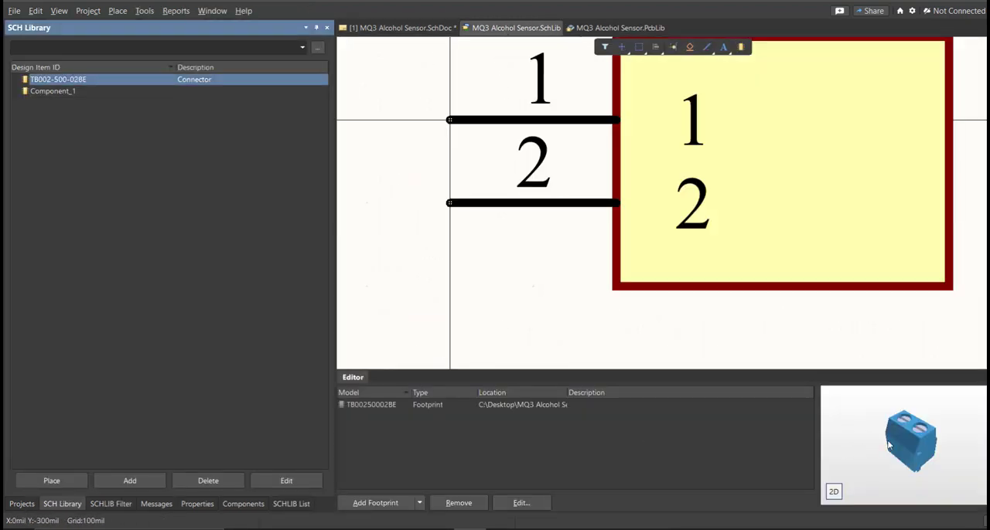
left_click_drag(949, 451, 840, 421)
Step: Set the comment of the TB002-500-02BE library component to Terminal Block and save the schematic library
double_click(99, 79)
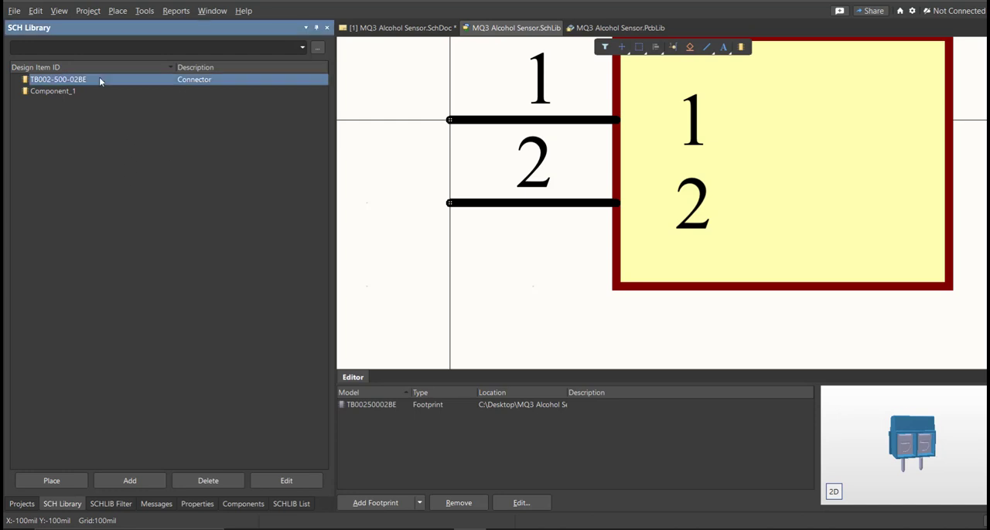
left_click(118, 167)
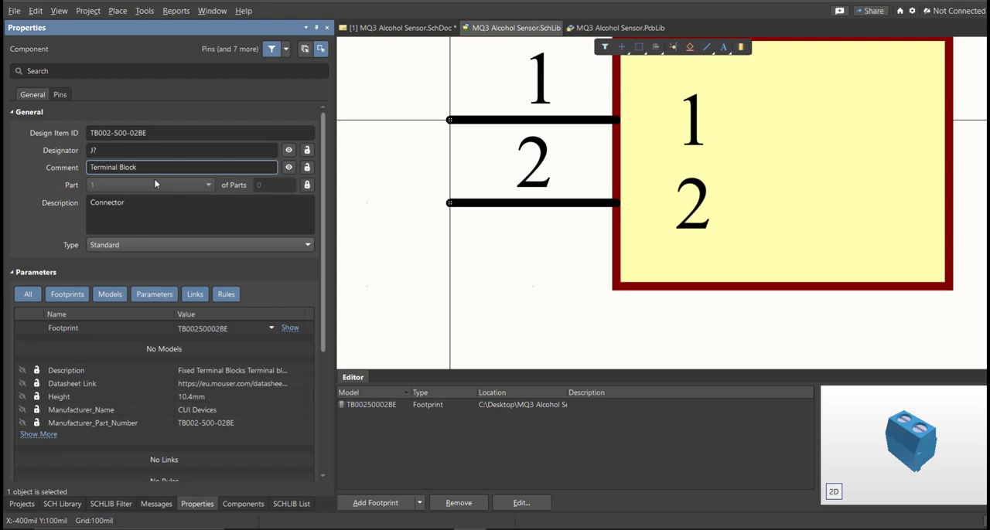
right_click_drag(467, 269, 449, 276)
key("f")
key("s")
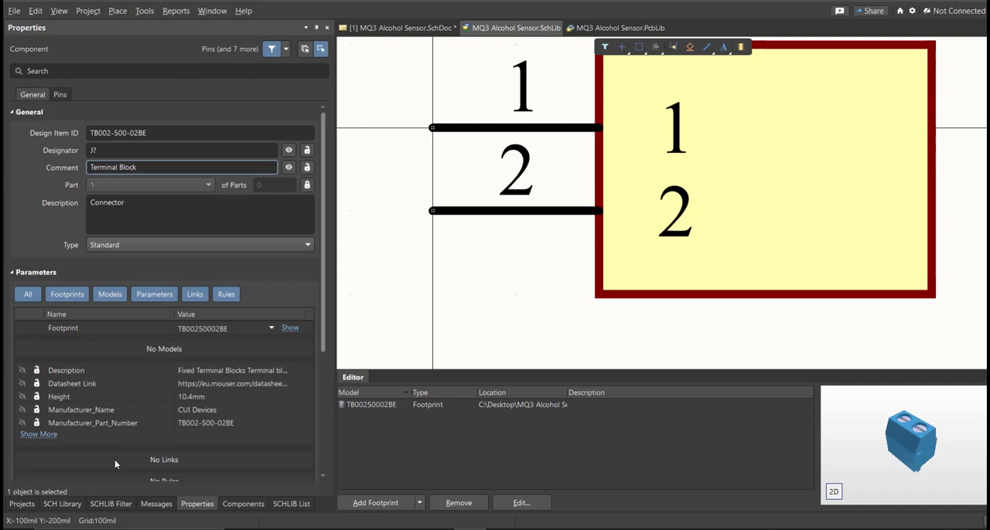
Step: Place the TB002-500-02BE component from the schematic library on the sheet, beside the existing terminal block symbol
left_click(62, 504)
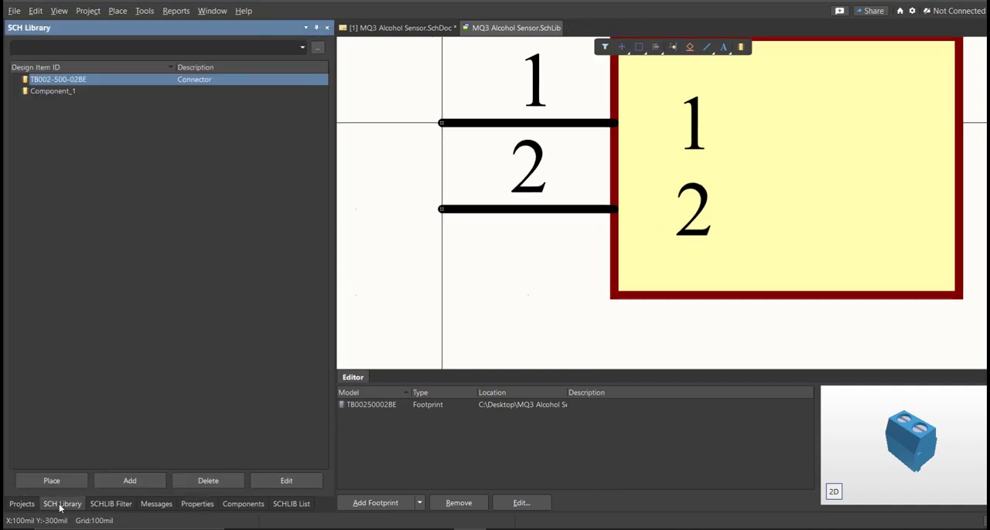
left_click(184, 92)
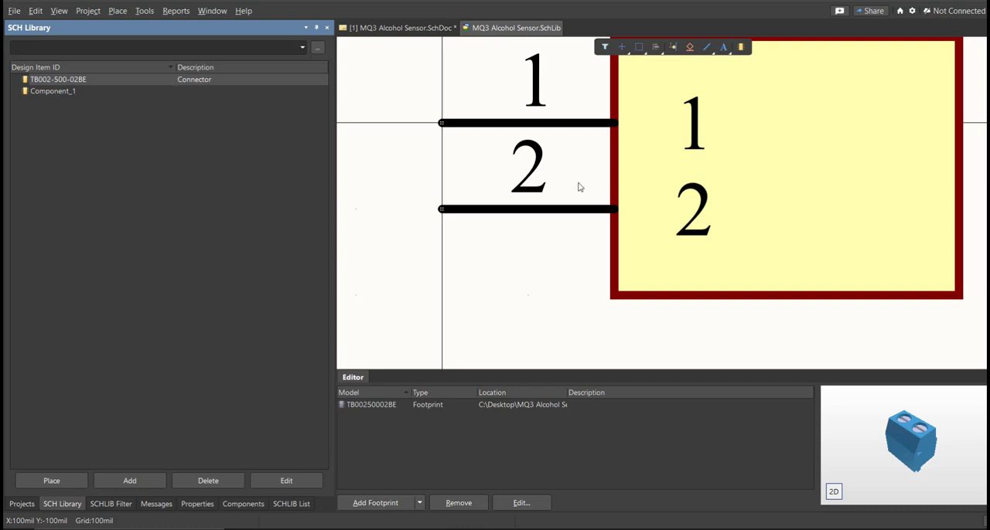
scroll(569, 184, "down", 1, "ctrl")
right_click_drag(568, 184, 492, 232)
scroll(520, 294, "down", 2, "ctrl")
right_click_drag(519, 294, 466, 236)
left_click(87, 85)
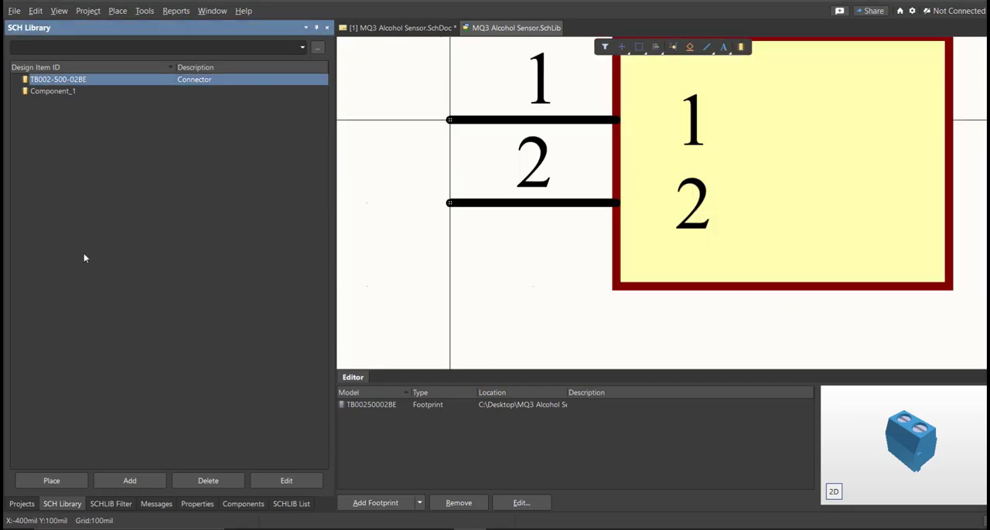
left_click(65, 480)
scroll(497, 413, "up", 3, "ctrl")
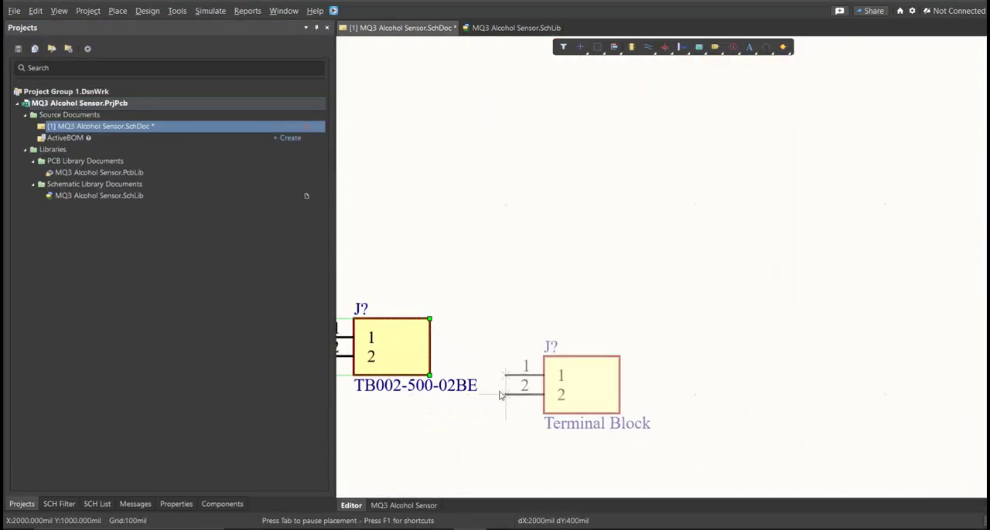
right_click_drag(506, 398, 656, 403)
left_click(663, 368)
right_click(663, 368)
right_click_drag(554, 441, 552, 389)
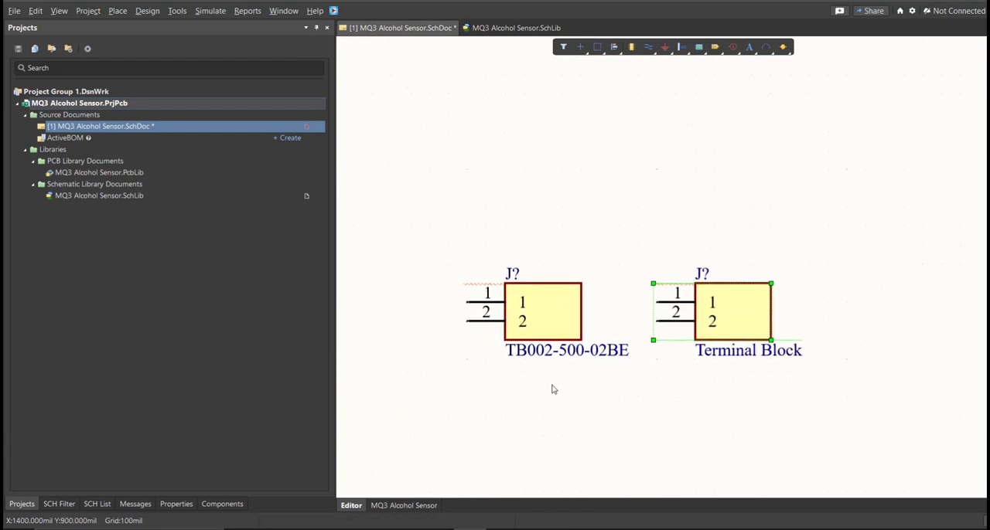
Step: Compare the two terminal block symbols on the sheet, and highlight the manufacturer part numbers in the Excel parts list
left_click_drag(607, 252, 461, 381)
left_click_drag(831, 217, 686, 391)
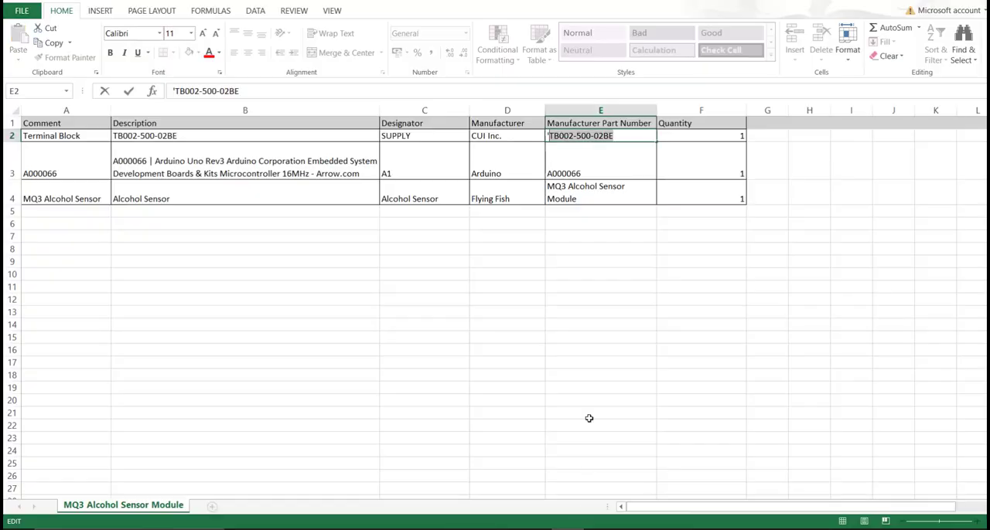
left_click(591, 325)
left_click_drag(580, 136, 600, 195)
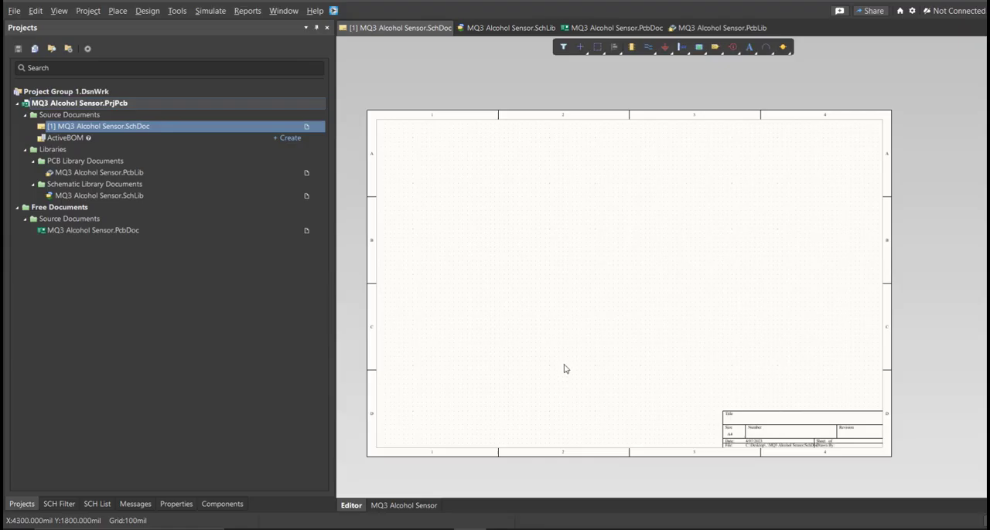
scroll(464, 304, "up", 2, "ctrl")
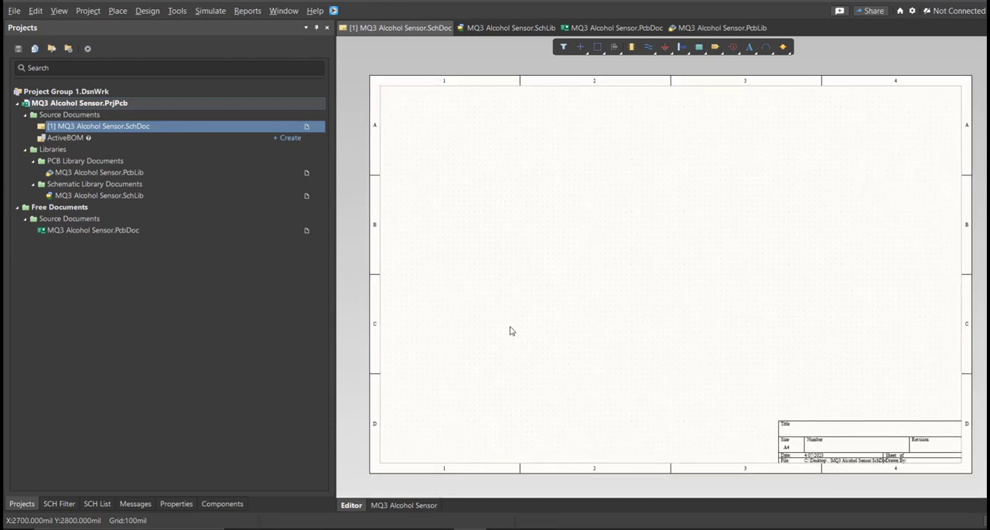
Step: Open MQ3 Alcohol Sensor.SchLib in Altium Designer and examine the TB002-500-02BE, MQ3 Alcohol Sensor and A000066 components
double_click(116, 197)
left_click(76, 507)
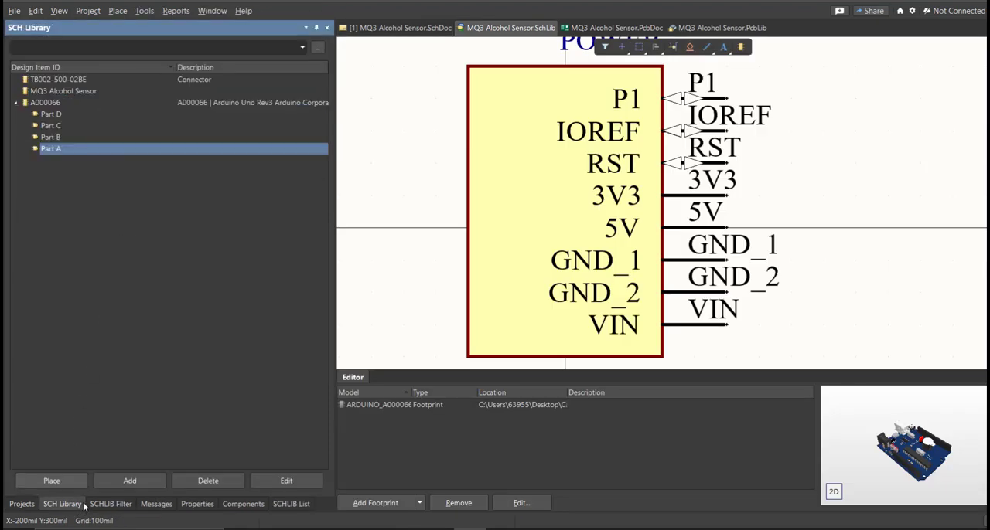
left_click(58, 80)
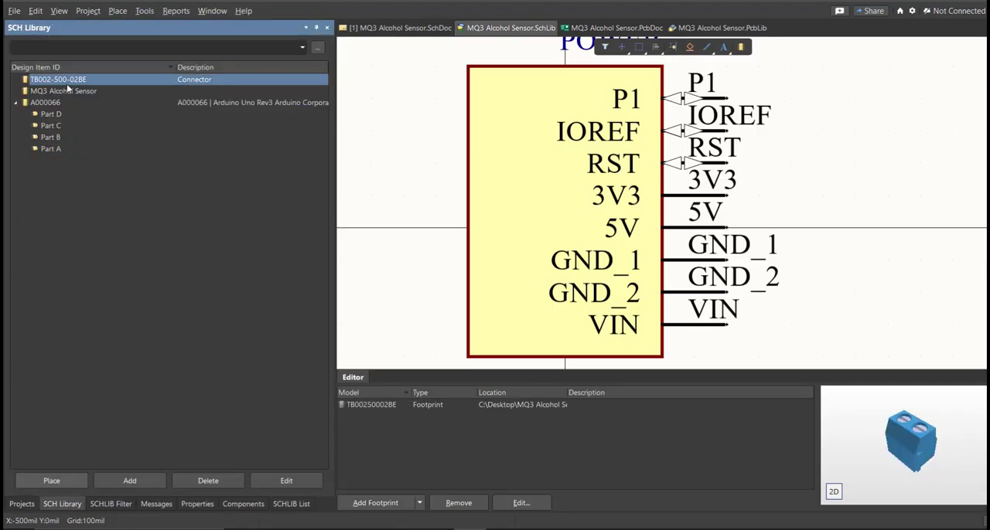
left_click_drag(569, 394, 489, 393)
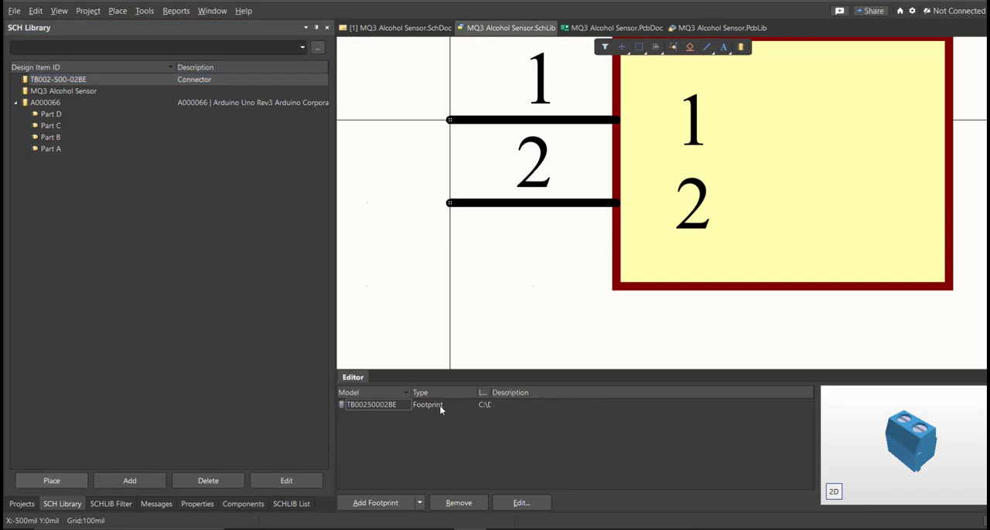
left_click(931, 442)
mouse_move(904, 453)
right_mouse_down()
mouse_move(830, 437)
mouse_move(920, 463)
right_mouse_up()
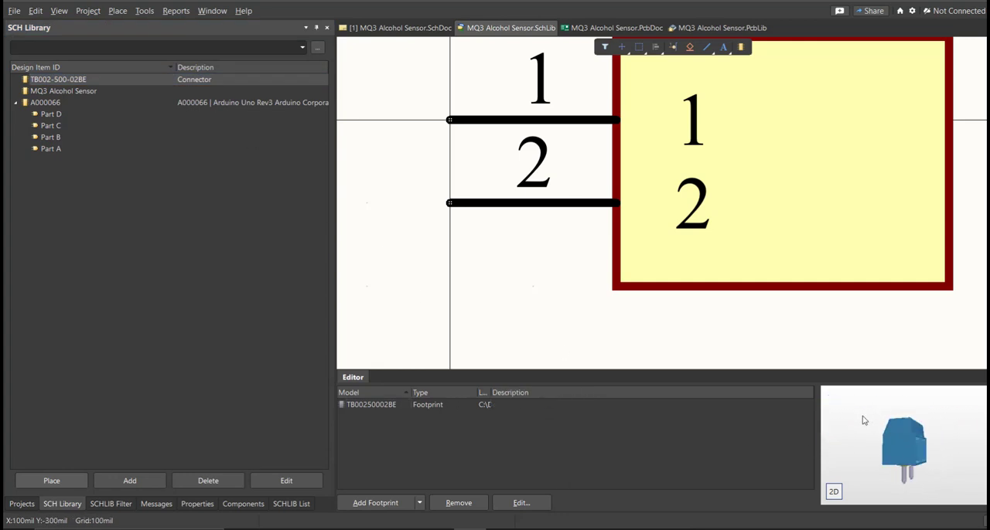
left_click(72, 91)
left_click(72, 104)
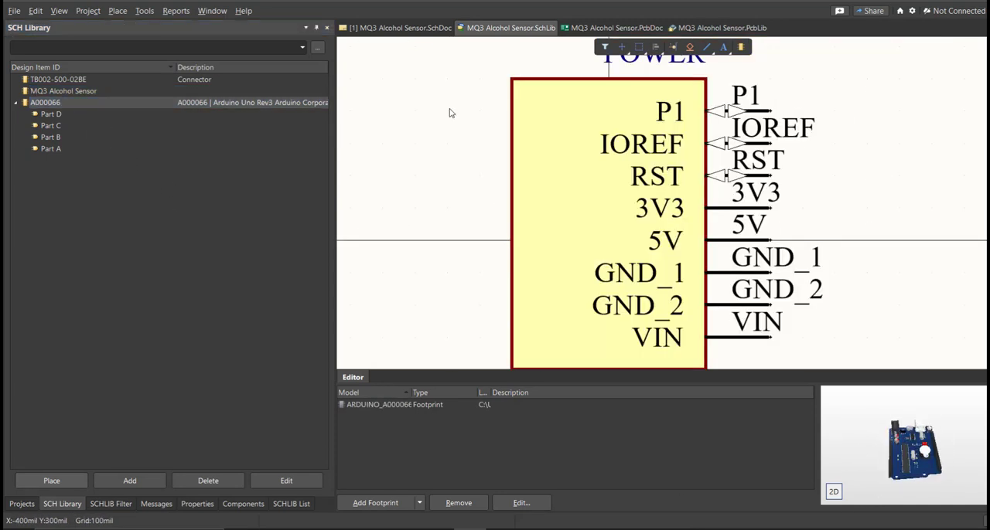
Step: Return to the MQ3 Alcohol Sensor schematic and choose MQ3 Alcohol Sensor.SchLib as the library to place components from
left_click(405, 29)
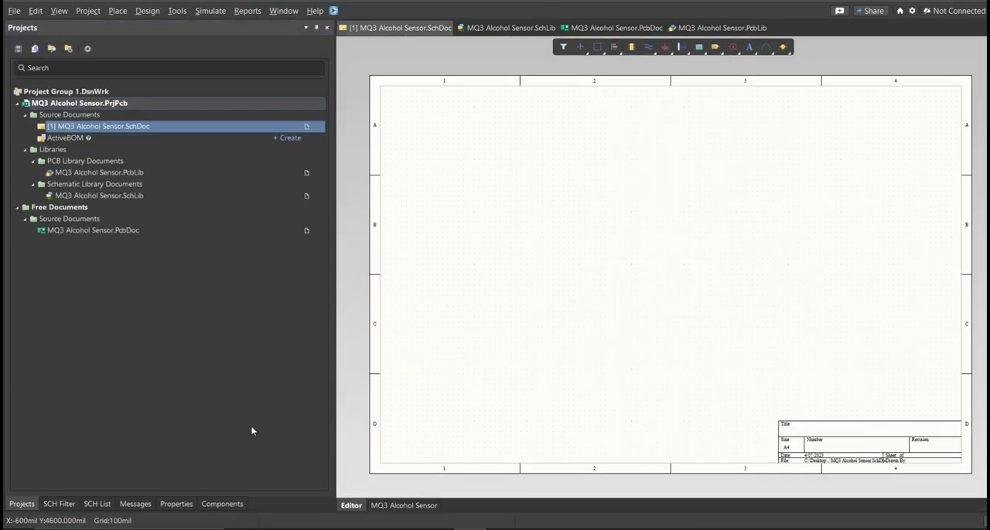
left_click(225, 503)
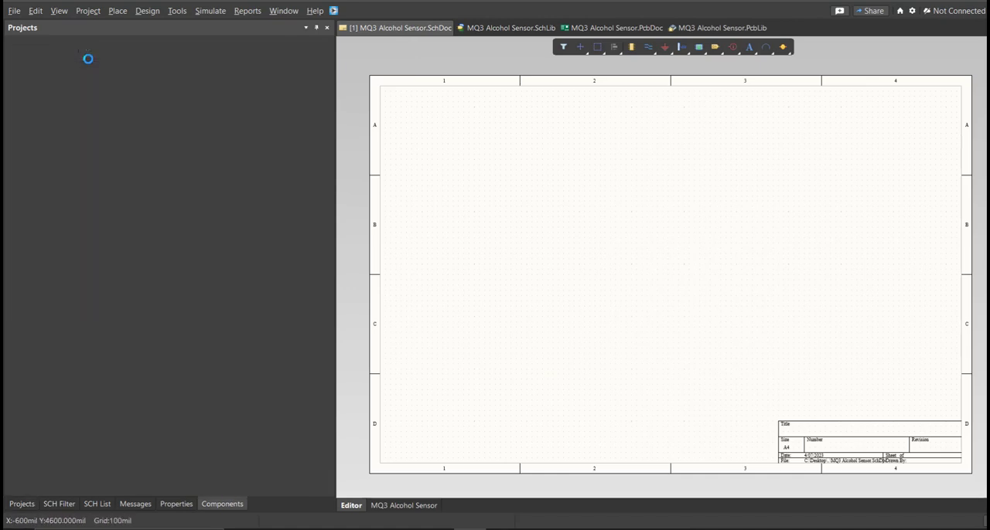
left_click(93, 53)
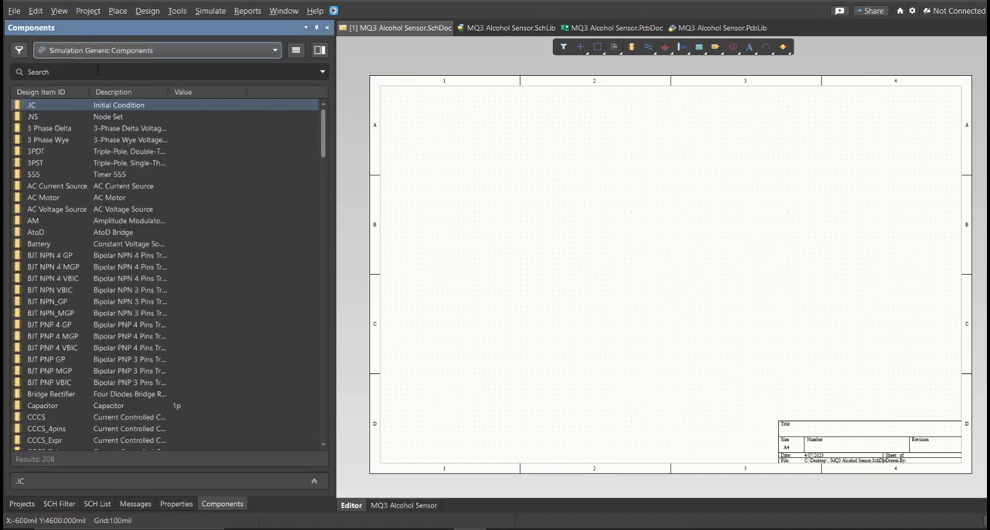
left_click(122, 84)
right_click_drag(473, 261, 453, 260)
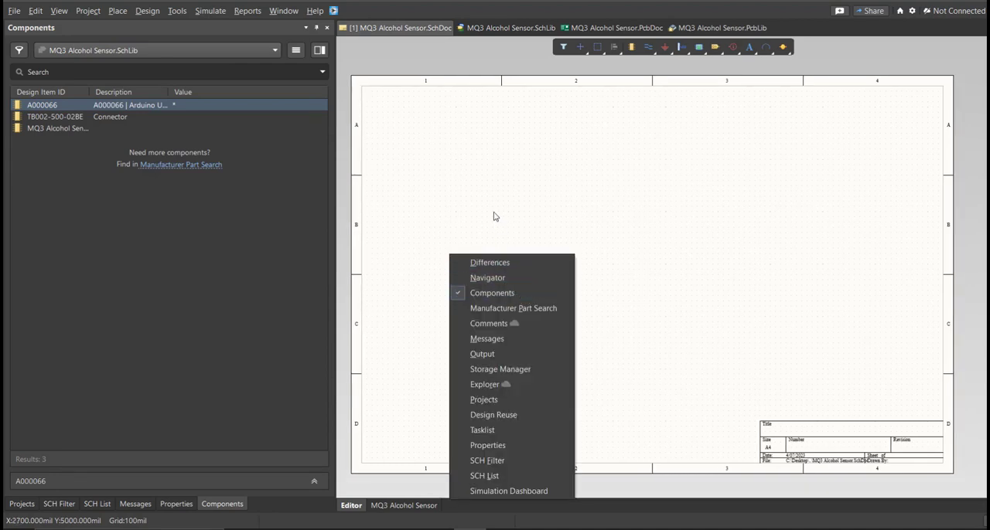
left_click(460, 212)
middle_click_drag(416, 256, 426, 250)
mouse_move(427, 251)
right_mouse_down()
mouse_move(437, 248)
mouse_move(420, 235)
right_mouse_up()
middle_click_drag(420, 235, 423, 237)
right_click_drag(423, 237, 461, 249)
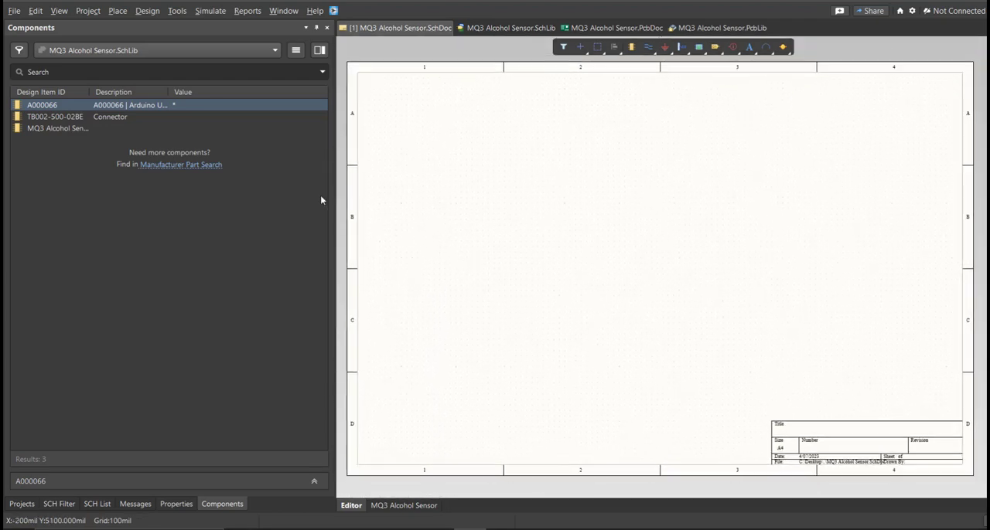
Step: Place the four parts of the Arduino A000066 in a vertical column along the sheet's left side
double_click(144, 108)
left_click(441, 171)
left_click(442, 270)
left_click(437, 325)
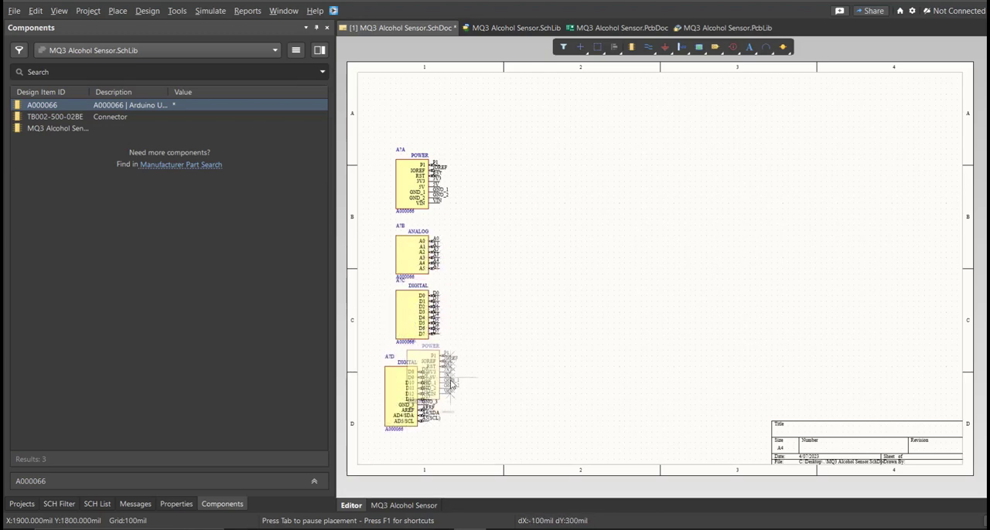
left_click(426, 394)
key("Escape")
Step: Place the TB002-500-02BE terminal block and, below it, the MQ3 Alcohol Sensor to the right of the Arduino parts
double_click(55, 117)
left_click(592, 233)
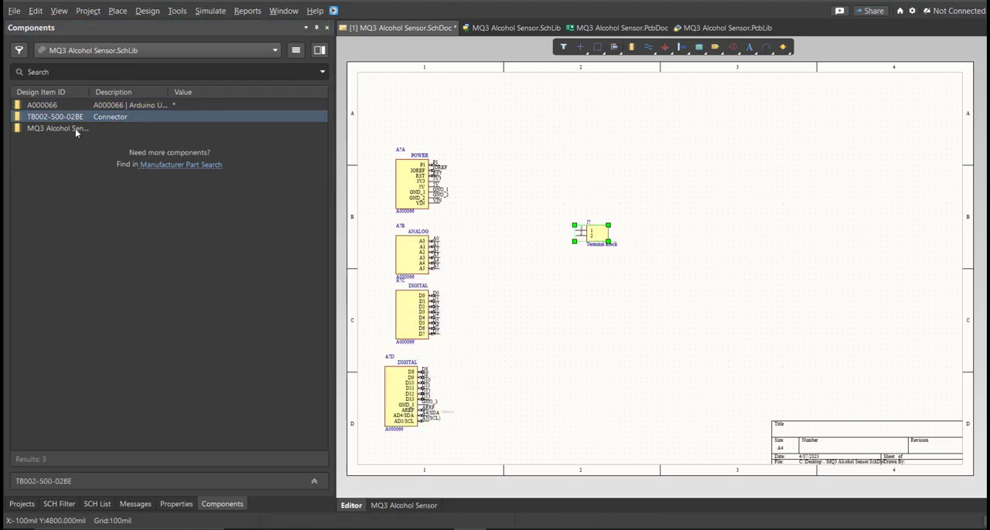
double_click(78, 128)
left_click(592, 292)
key("Escape")
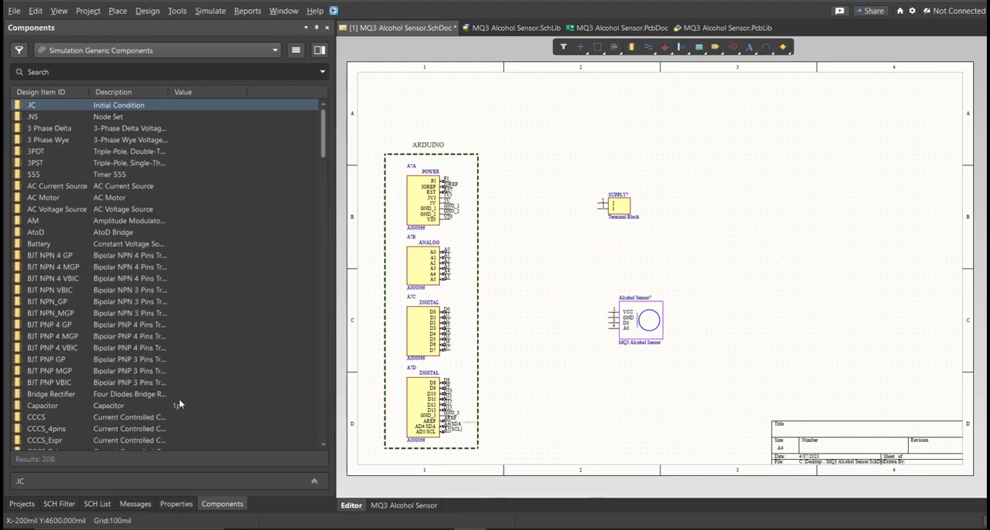
Step: Set the terminal block's designator to SUPPLY on the schematic
left_click(22, 504)
scroll(504, 281, "up", 2, "ctrl")
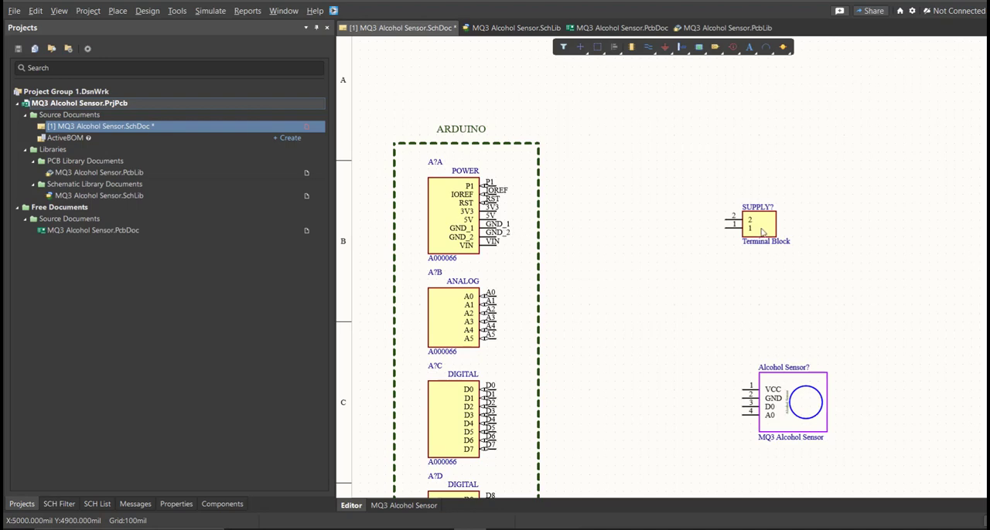
double_click(762, 232)
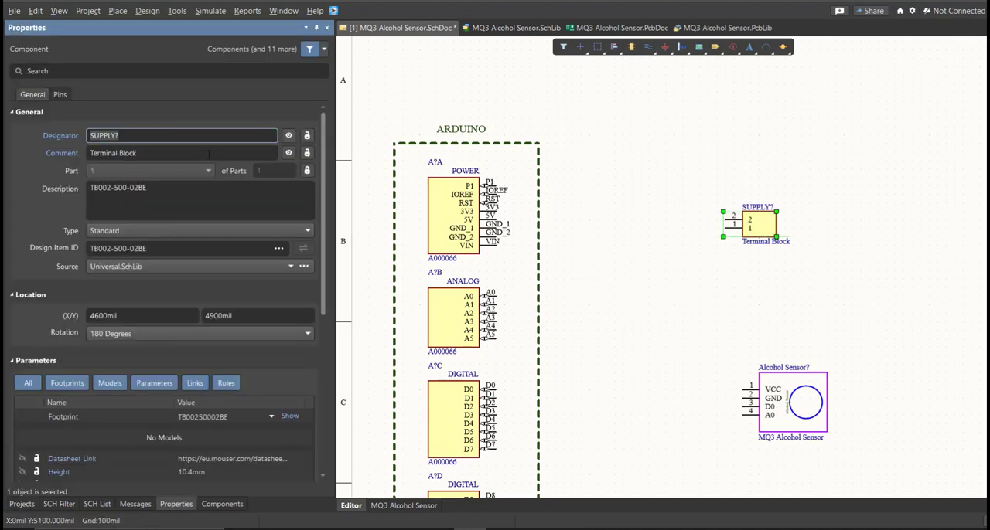
left_click(201, 137)
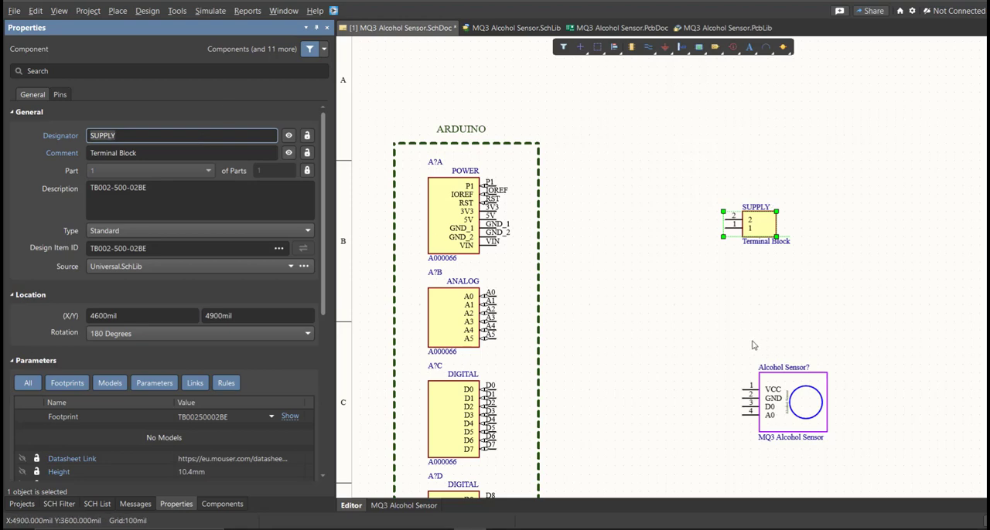
left_click(647, 338)
right_click_drag(669, 307, 680, 223)
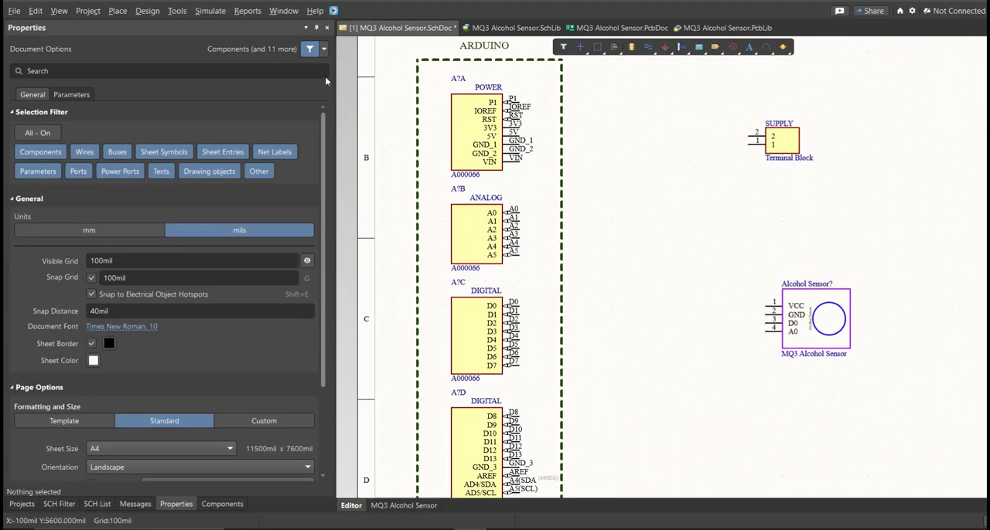
Step: Start annotating the schematic and update the changes list to generate the proposed designators
left_click(177, 11)
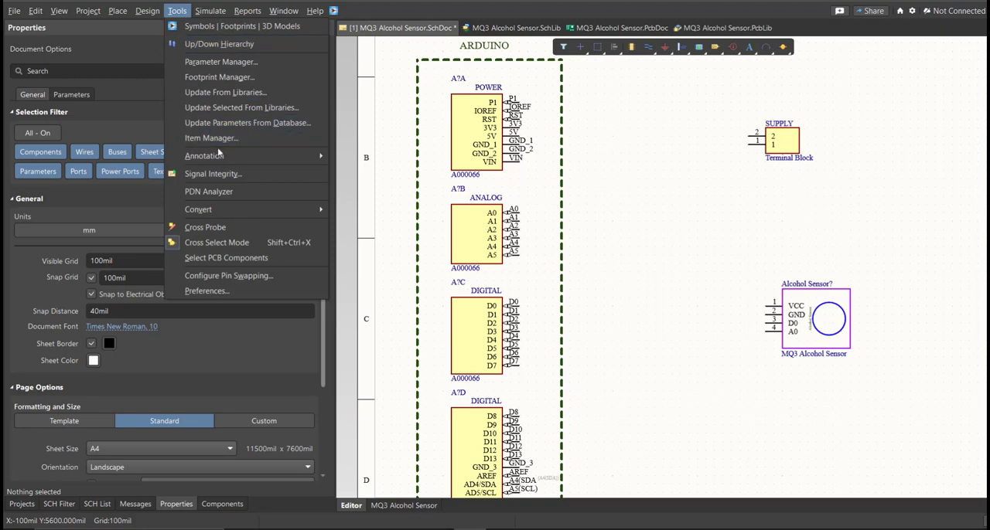
mouse_move(219, 159)
left_click(383, 156)
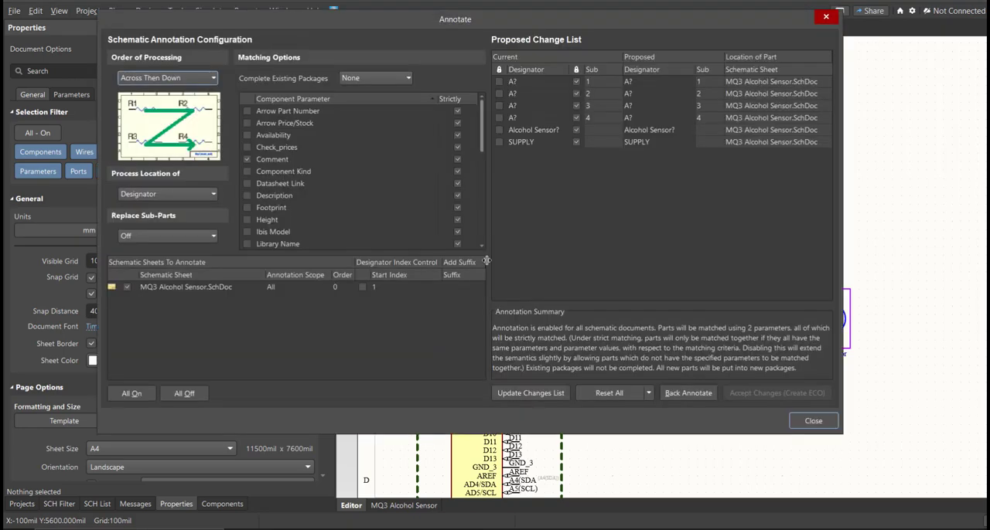
left_click(531, 393)
left_click(595, 301)
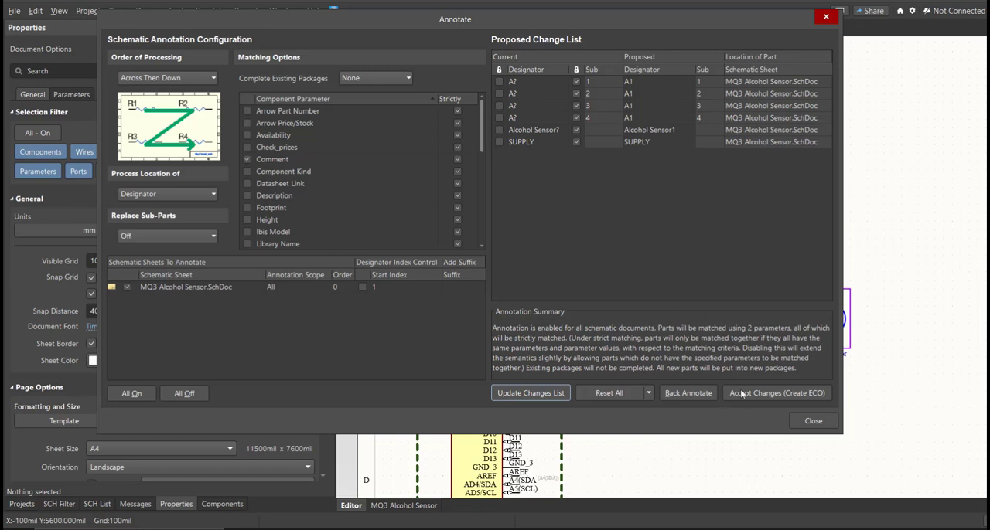
Step: Accept the proposed designators, execute the engineering change order and close the annotation dialogs
left_click(776, 393)
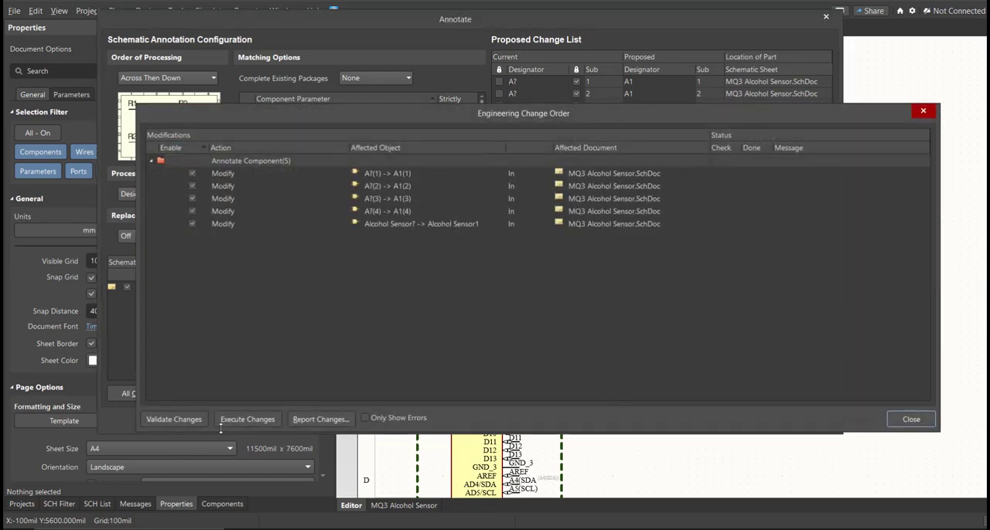
left_click(246, 419)
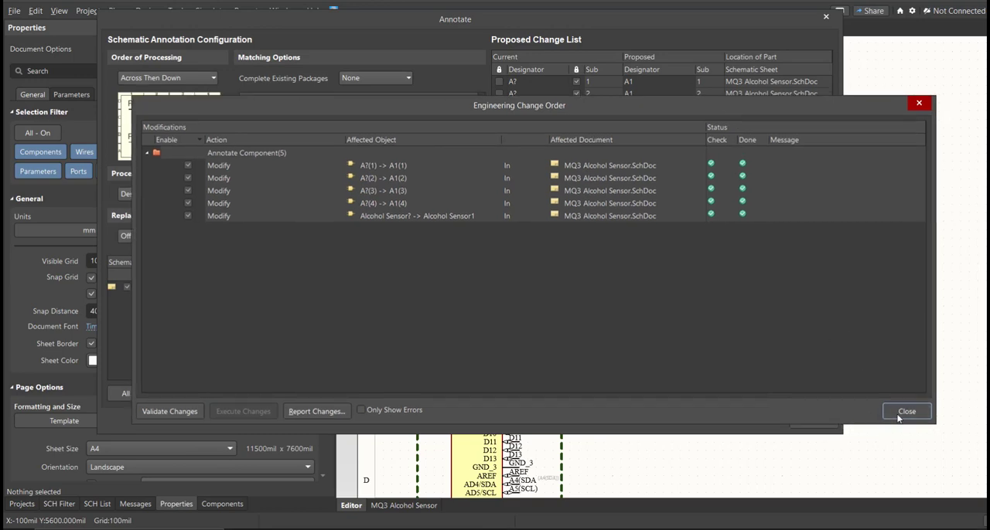
left_click(901, 415)
left_click(817, 423)
scroll(455, 88, "up", 2, "ctrl")
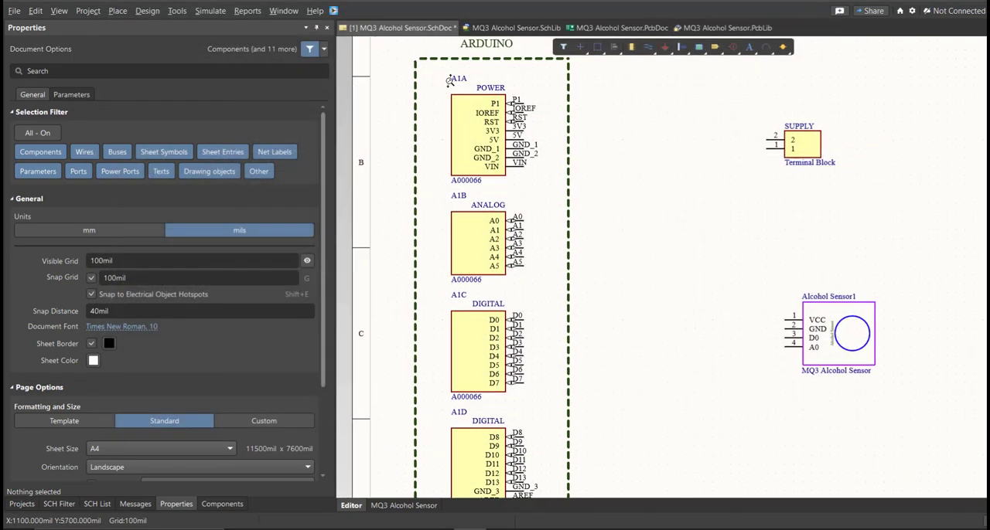
Step: Wire pin 2 of the SUPPLY terminal block to the Arduino's 5V pin and pin 1 to GND_1
right_click_drag(586, 414, 575, 306)
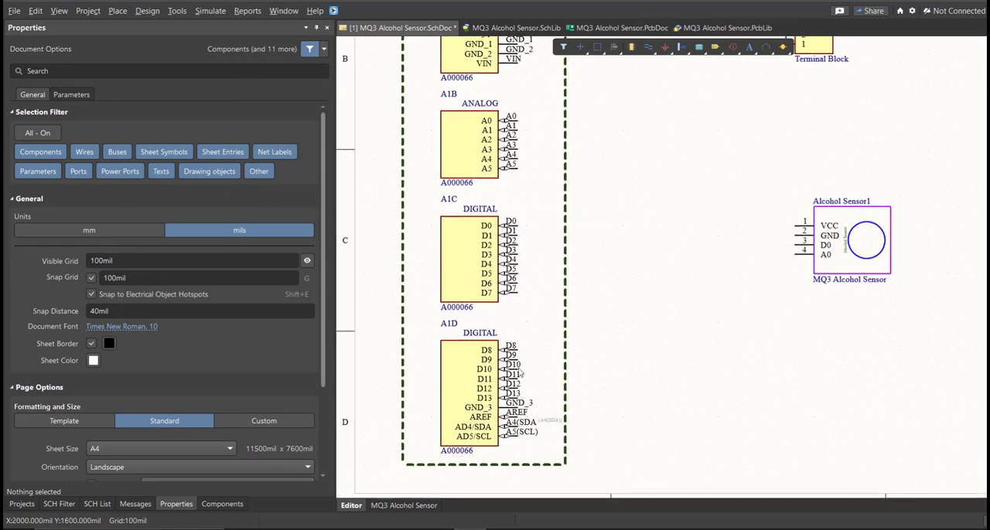
right_click_drag(527, 389, 493, 393)
scroll(485, 396, "down", 4, "ctrl")
scroll(510, 308, "up", 2, "ctrl")
right_click_drag(518, 333, 533, 327)
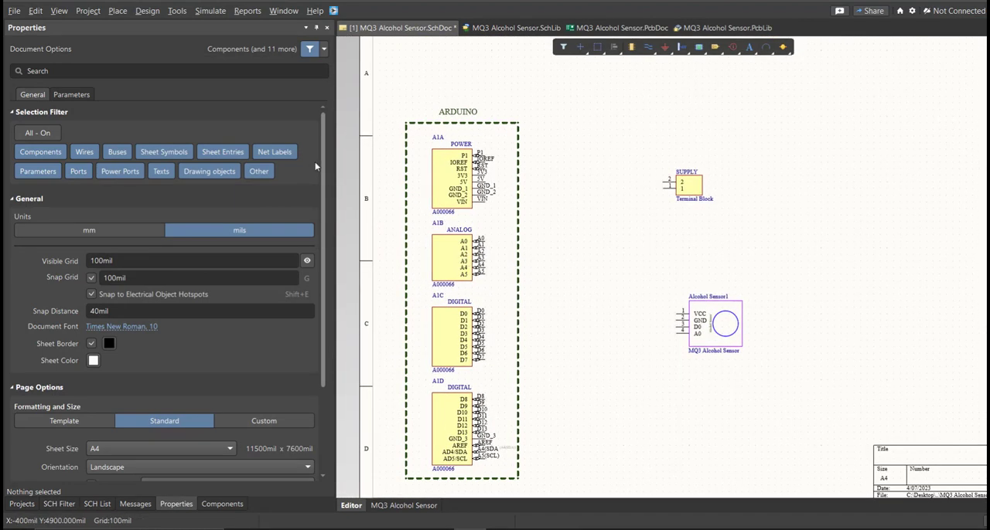
left_click(118, 11)
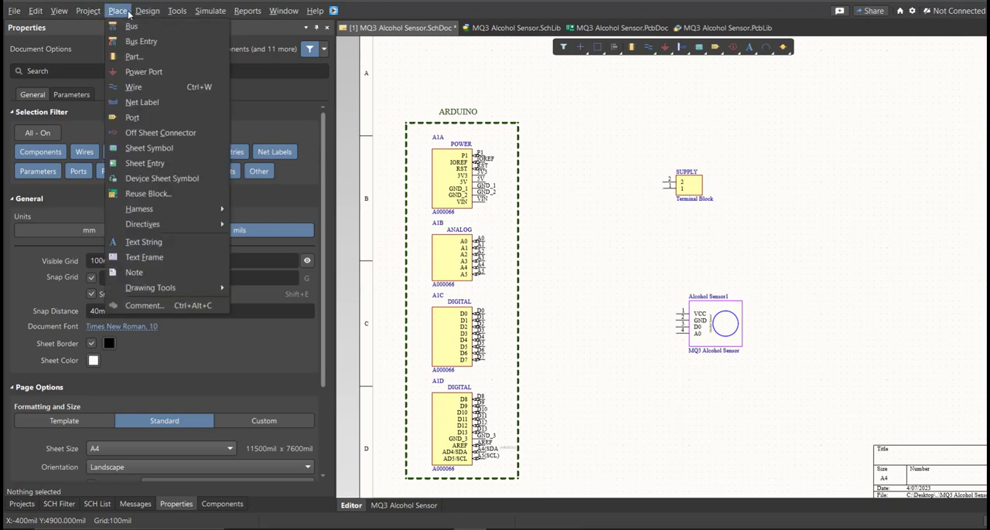
left_click(139, 87)
scroll(565, 191, "up", 2, "ctrl")
left_click(704, 179)
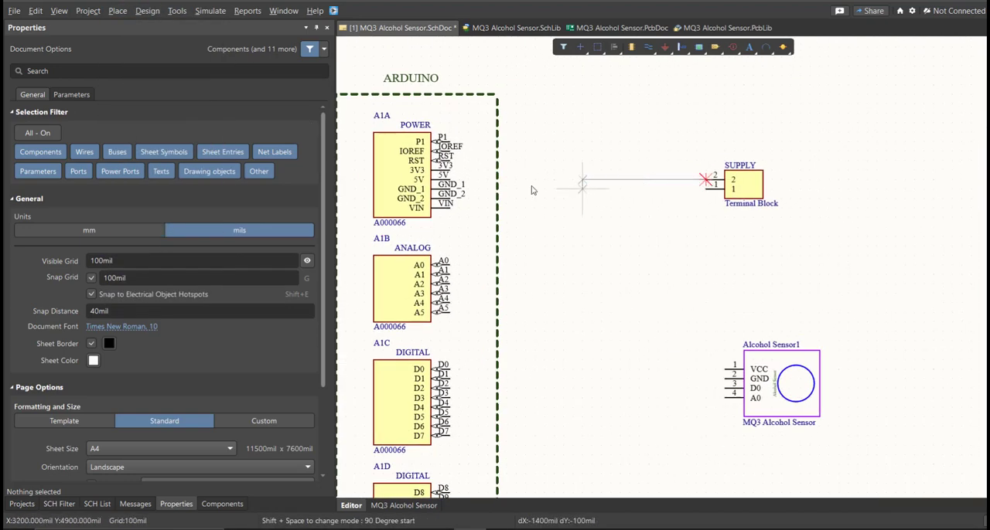
left_click(449, 180)
left_click(706, 189)
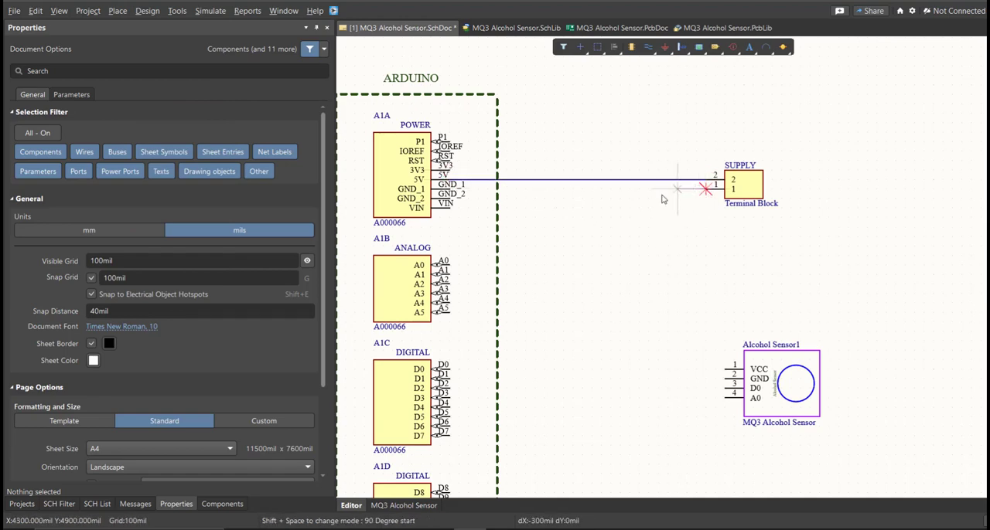
left_click(448, 184)
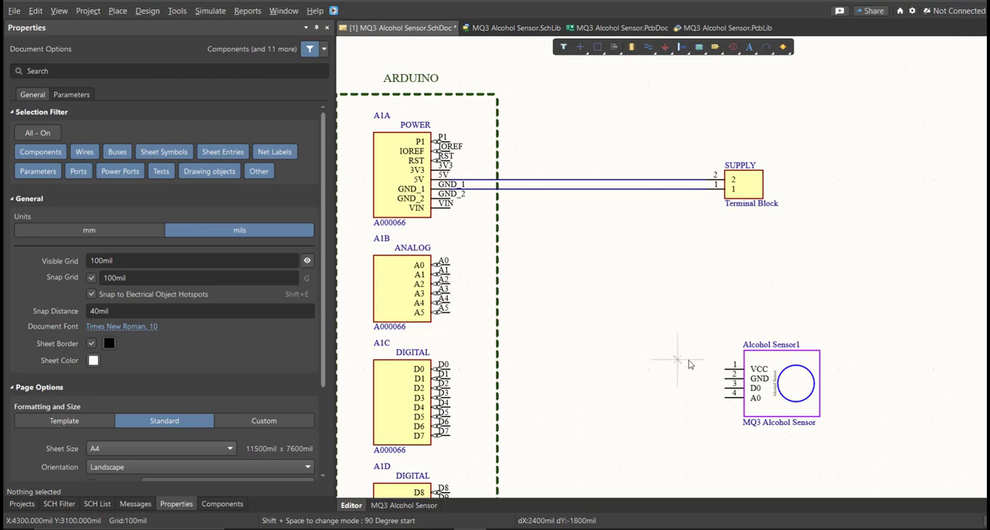
Step: Wire the alcohol sensor's VCC pin to the 5V wire and its GND pin to the GND_1 wire
left_click(725, 370)
left_click(611, 180)
left_click(725, 378)
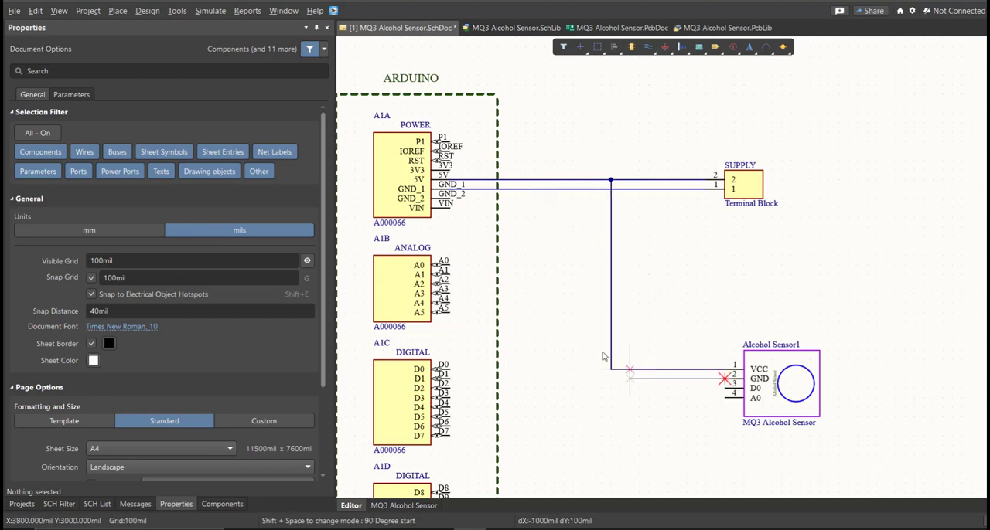
left_click(592, 189)
Step: Wire the Arduino's analog A0 pin to the alcohol sensor's A0 pin
left_click(447, 265)
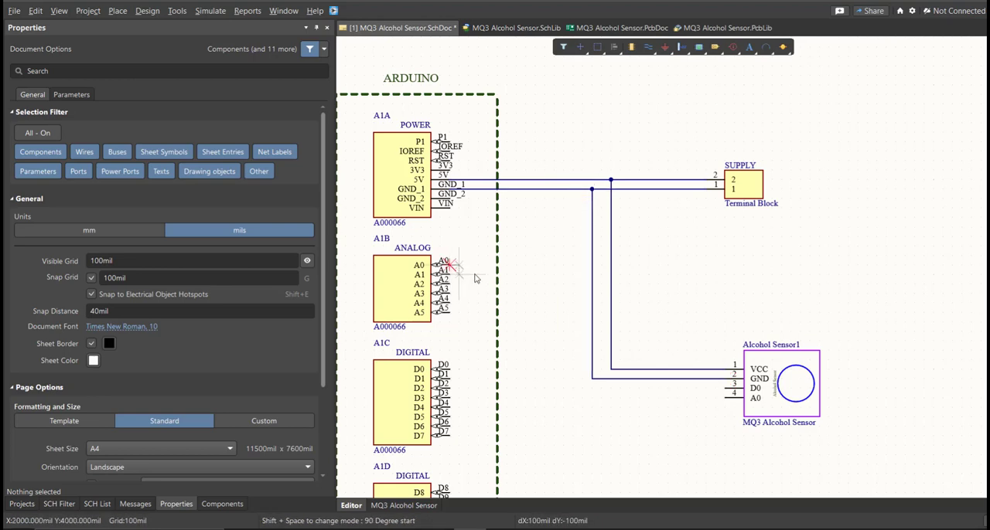
left_click(572, 349)
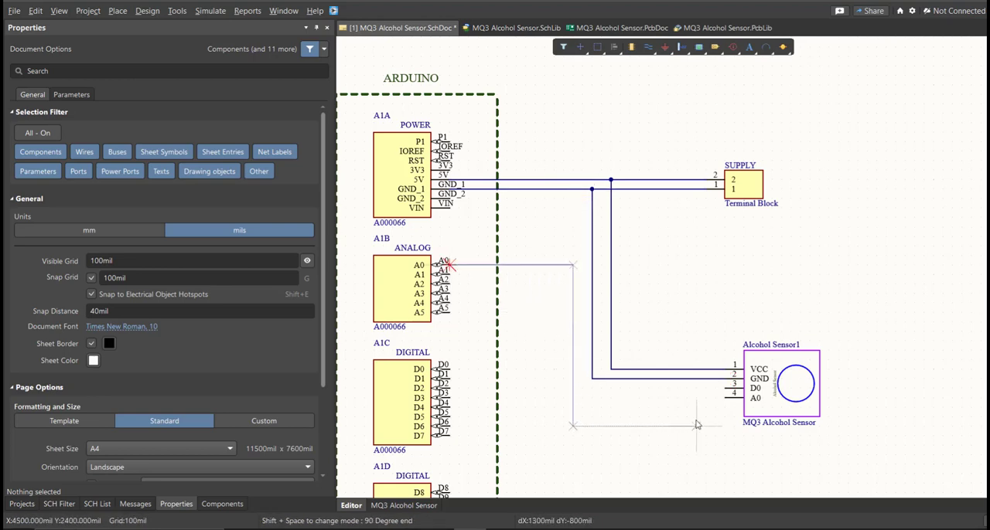
left_click(724, 399)
right_click(654, 433)
Step: Place a No ERC marker on the alcohol sensor's unused D0 pin
right_click_drag(653, 434, 637, 333)
key("p")
key("w")
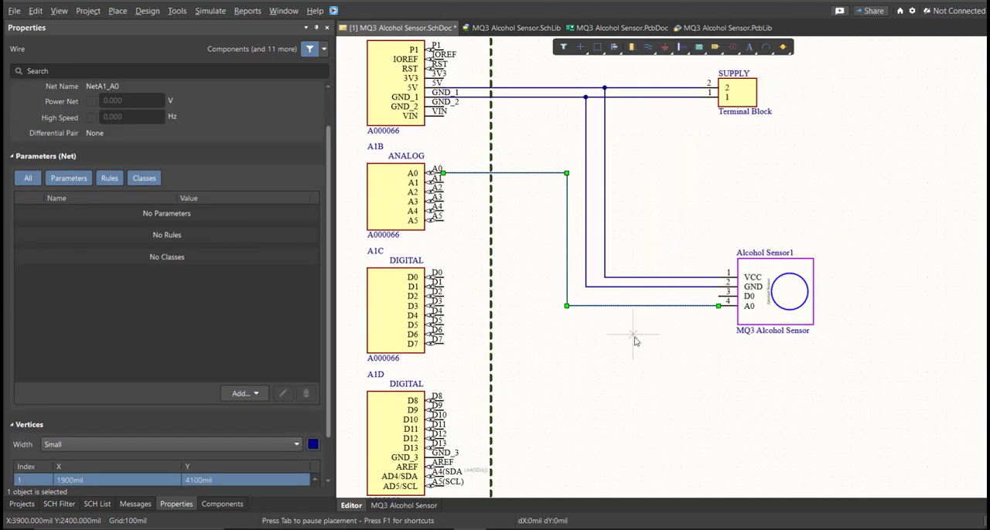
left_click(718, 297)
right_click(638, 335)
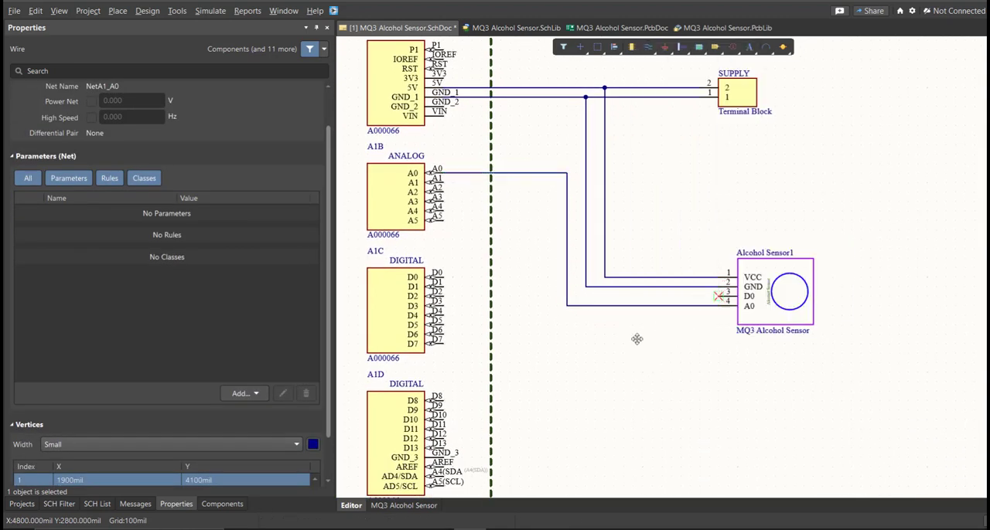
Step: Switch the schematic's units to mm and its page formatting to a custom size
scroll(636, 349, "down", 3, "ctrl")
right_click_drag(636, 355, 593, 342)
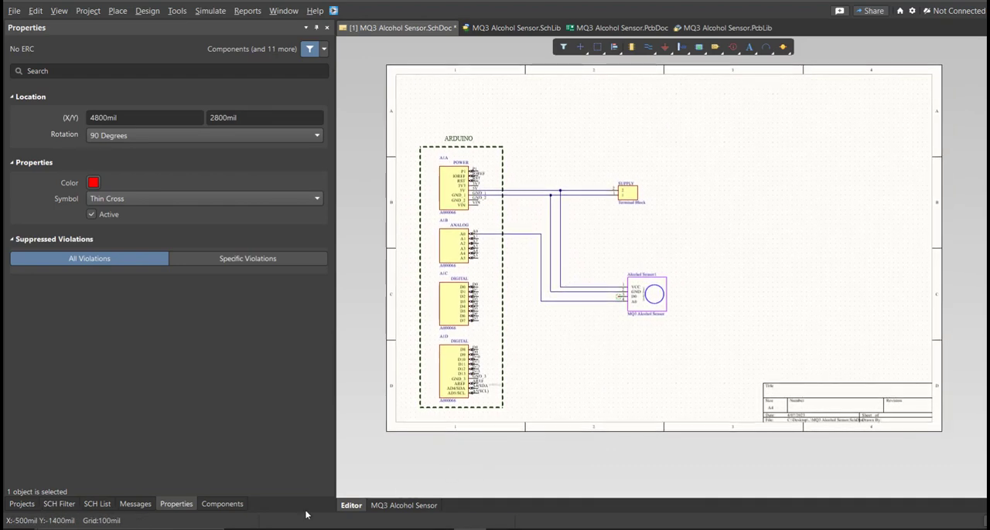
left_click(594, 398)
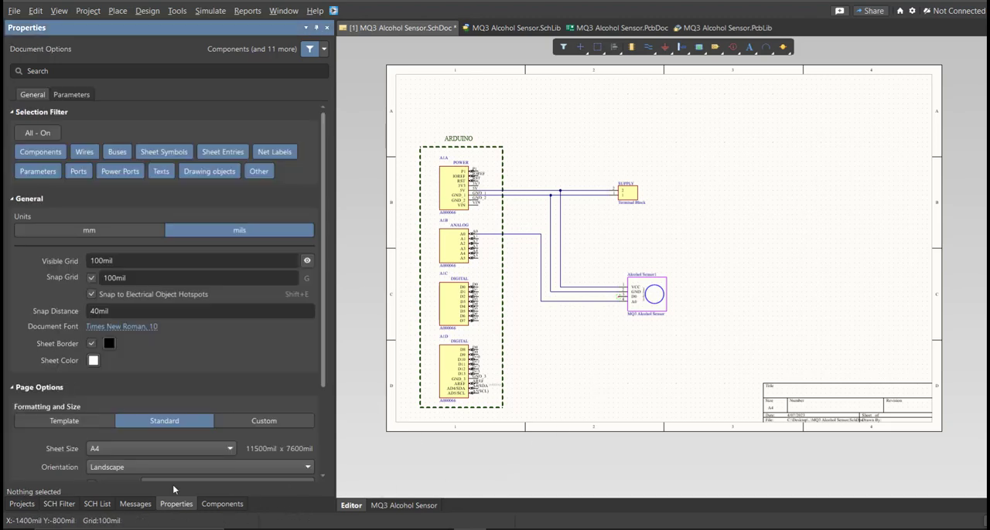
left_click(129, 237)
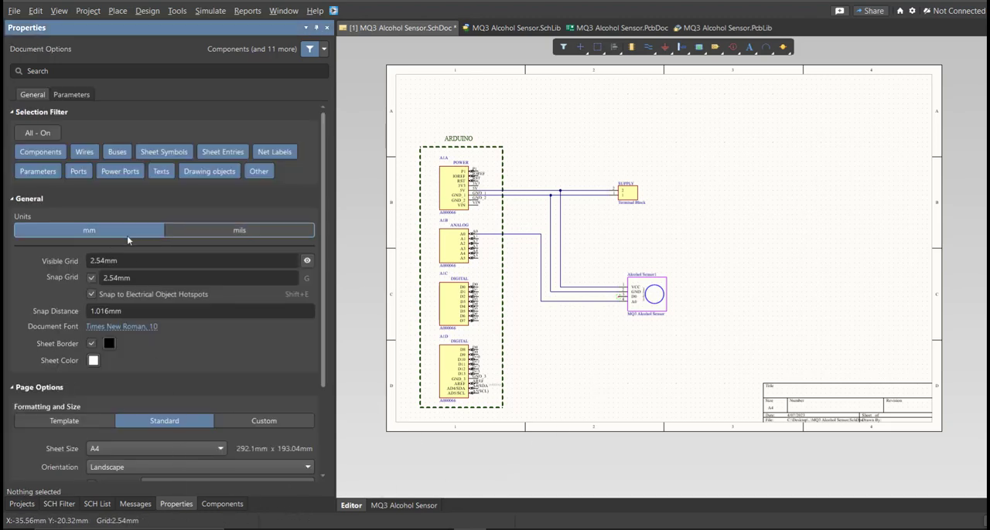
scroll(232, 364, "down", 3)
left_click(258, 359)
scroll(234, 382, "down", 3)
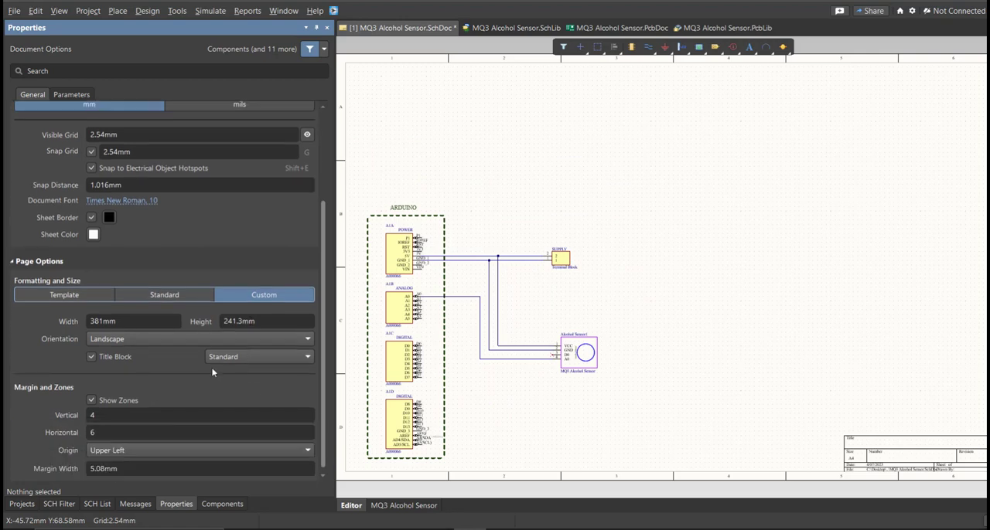
Step: Set the sheet's width and height to 200 mm and its number of horizontal zones to 4
left_click(146, 322)
type("200mm")
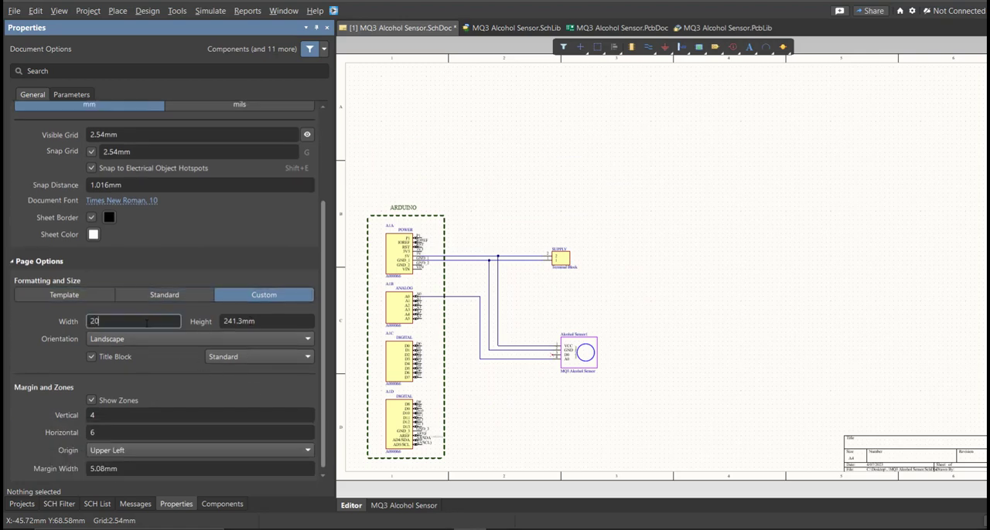
key("Tab")
type("200mm")
key("Return")
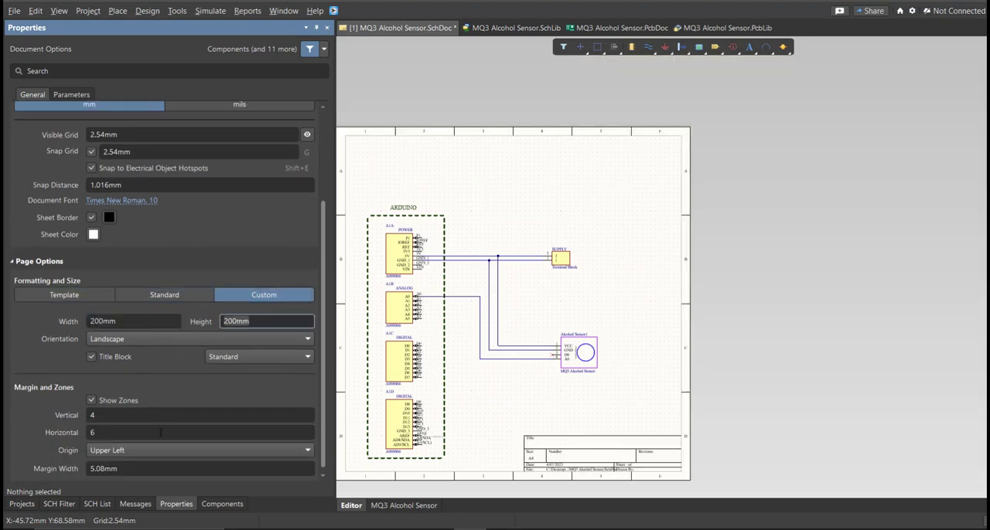
left_click(161, 433)
type("4")
key("Return")
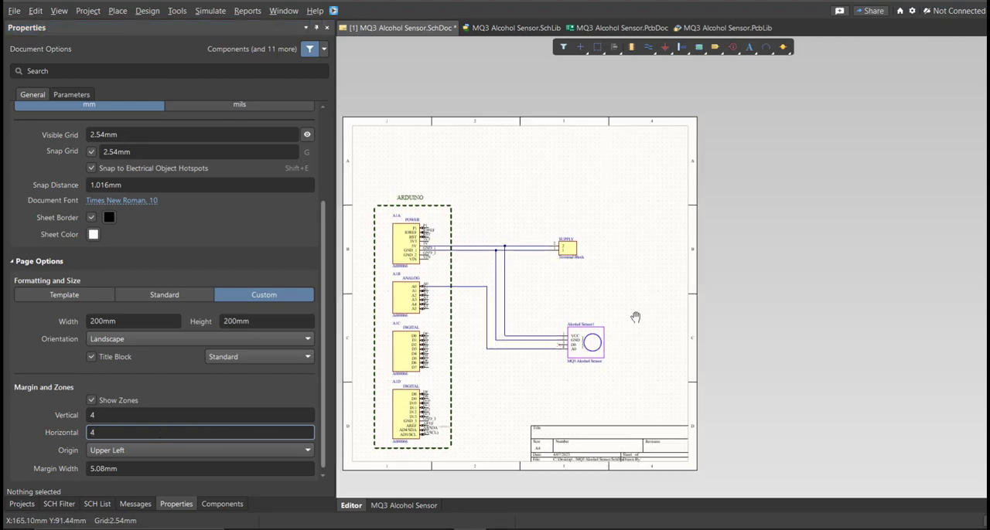
Step: Move the entire circuit to the middle of the resized sheet and save the schematic
key("ctrl+a")
key("m")
key("s")
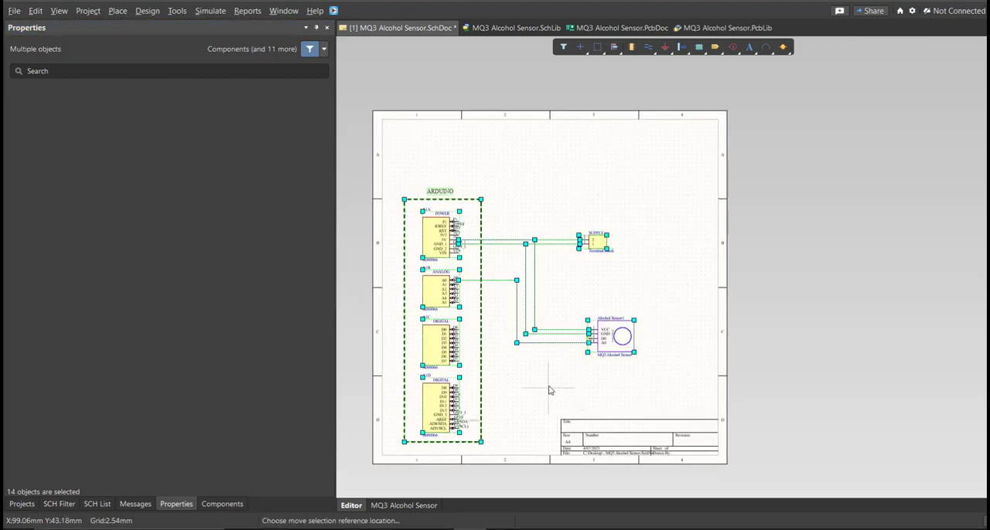
left_click(517, 343)
left_click(563, 287)
key("m")
key("s")
left_click(561, 331)
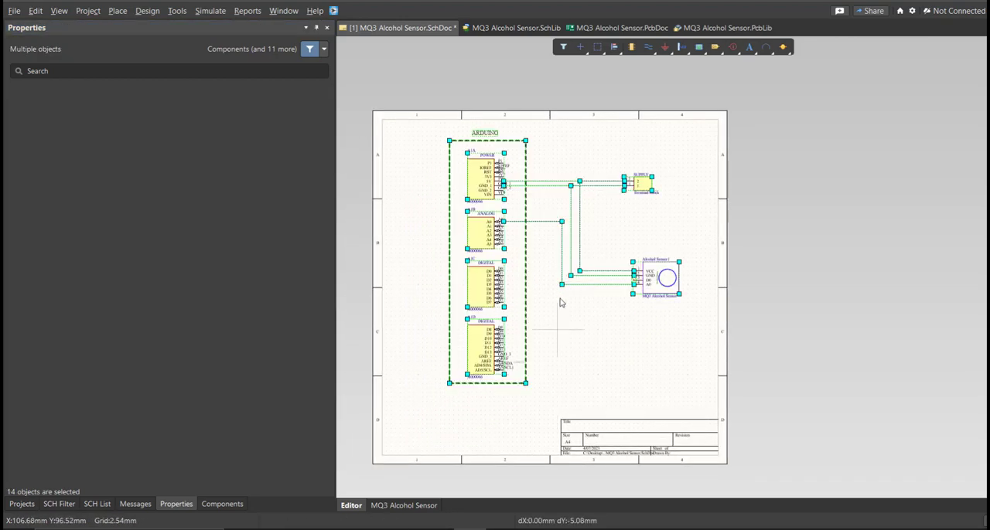
left_click(561, 348)
left_click(561, 347)
key("ctrl+s")
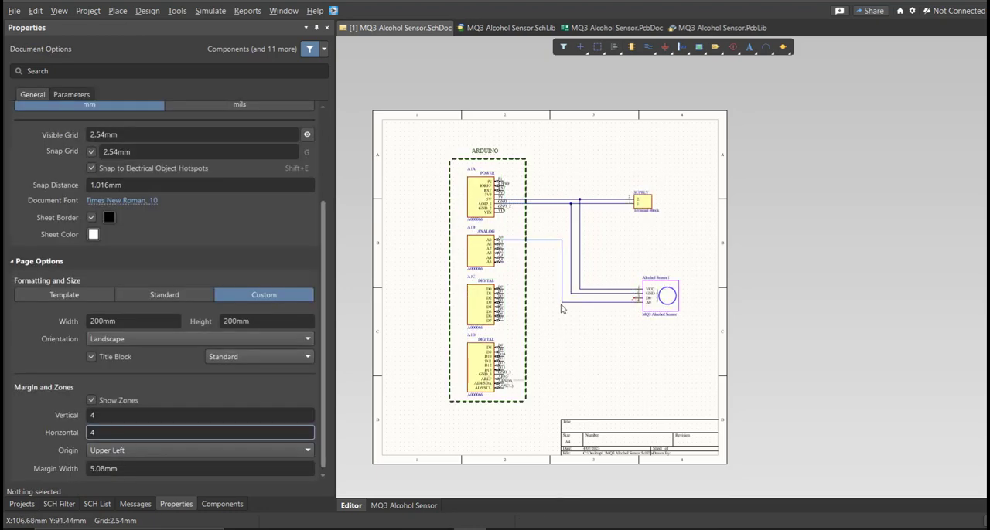
Step: Validate the MQ3 Alcohol Sensor PCB project and check the compile messages
left_click(21, 504)
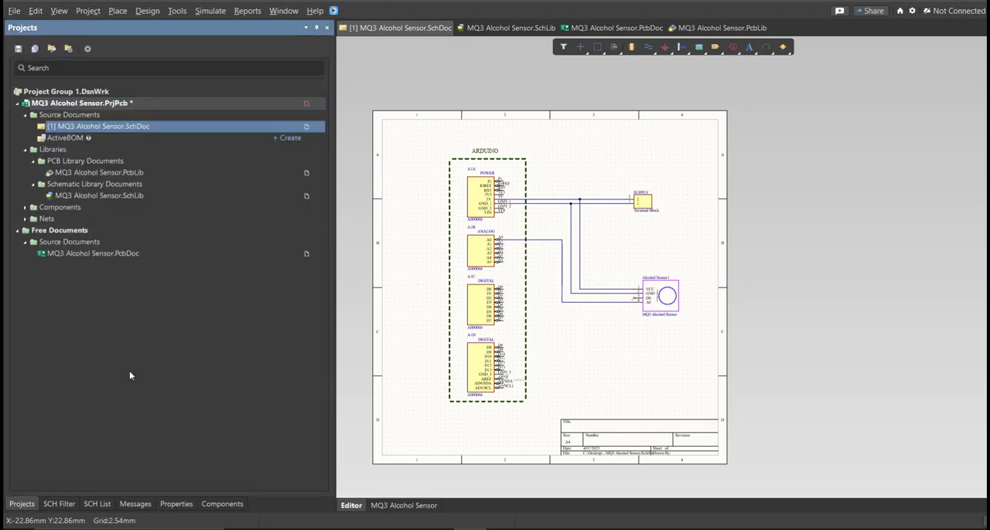
right_click(222, 109)
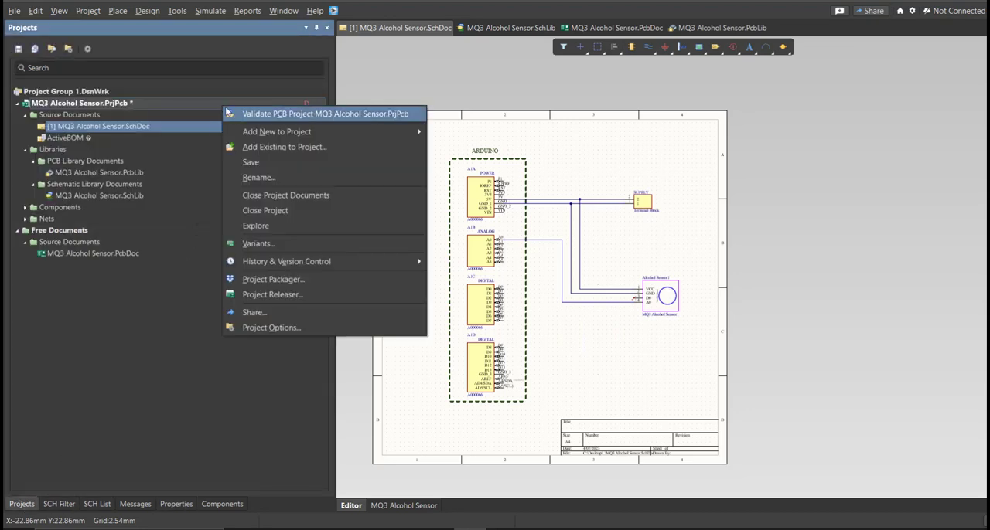
left_click(238, 114)
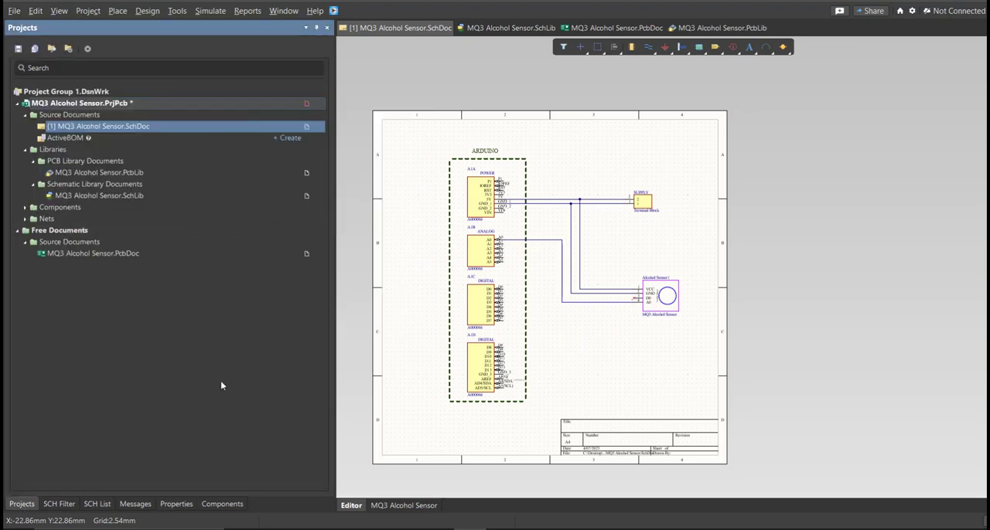
left_click(147, 505)
left_click(185, 61)
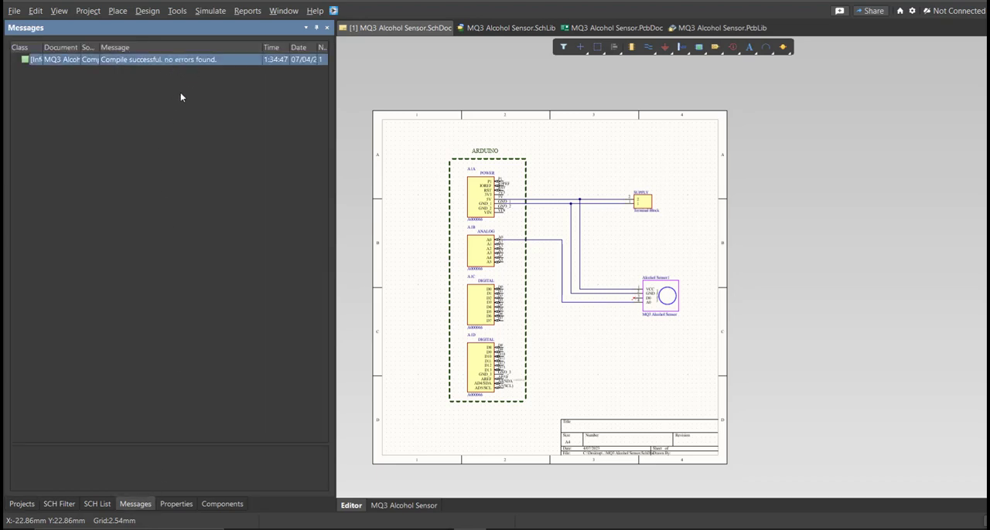
Step: Save the MQ3 Alcohol Sensor project
left_click(22, 504)
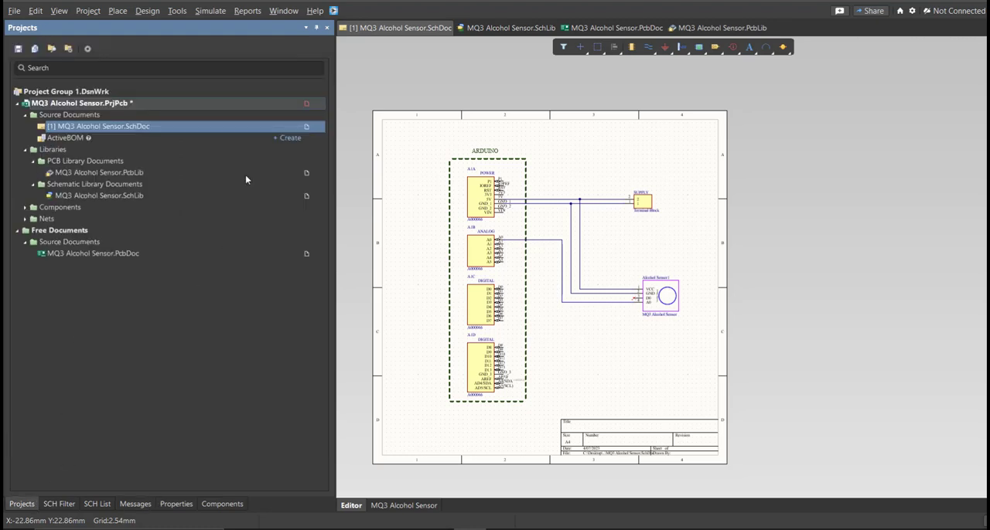
right_click(280, 111)
left_click(299, 161)
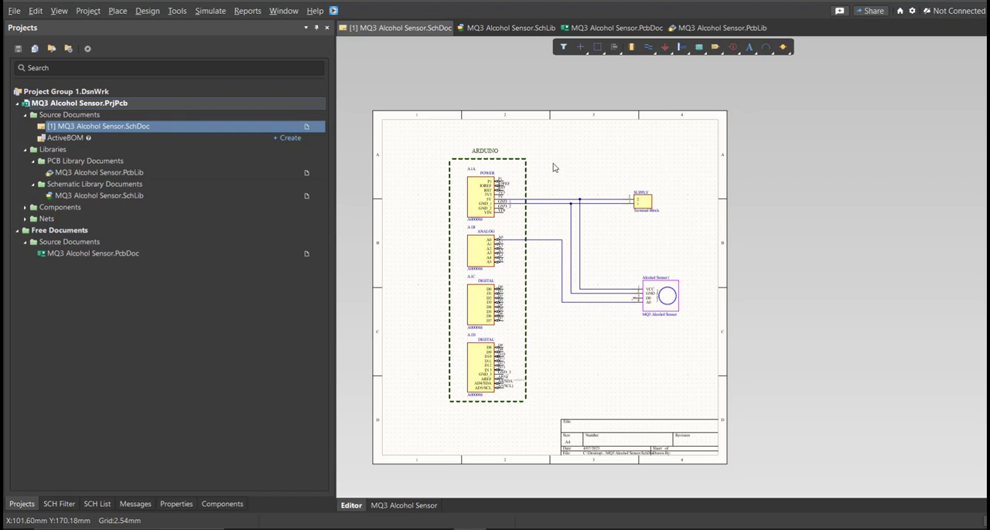
Step: Add a new PCB document to the project
left_click(14, 10)
mouse_move(32, 41)
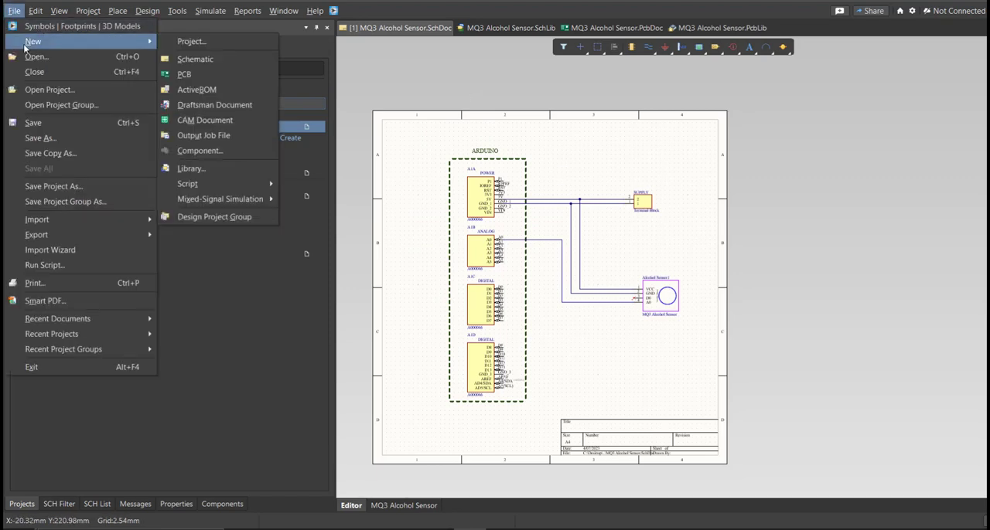
left_click(213, 69)
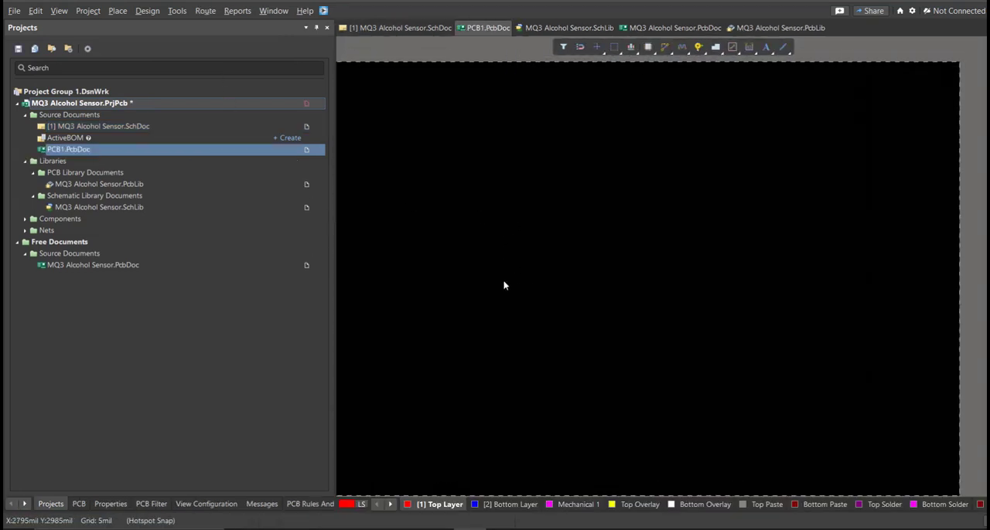
Step: Save the new PCB document under the name MQ3 Alcohol Sensor, and save the project with it
key("ctrl+s")
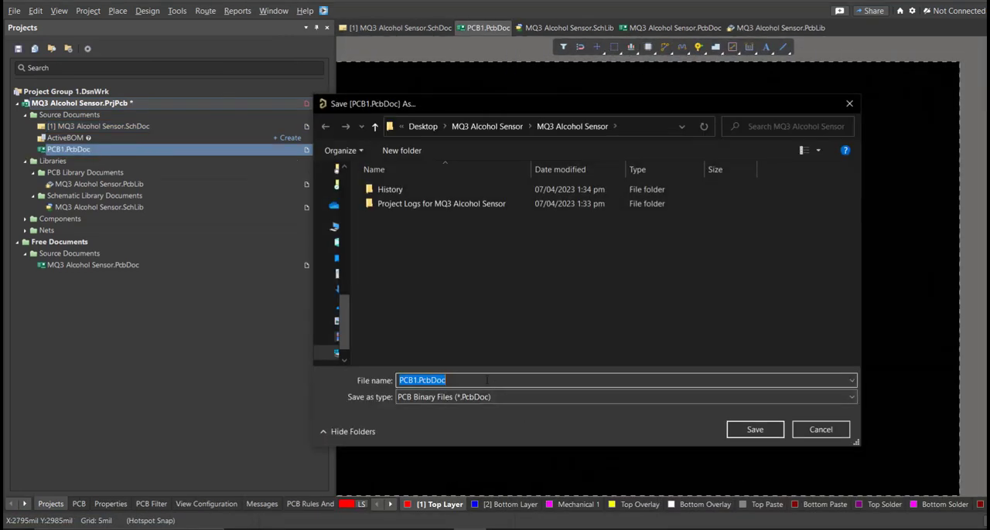
type("m")
left_click(440, 393)
left_click(516, 380)
key("BackSpace")
key("BackSpace")
key("BackSpace")
key("BackSpace")
key("BackSpace")
key("BackSpace")
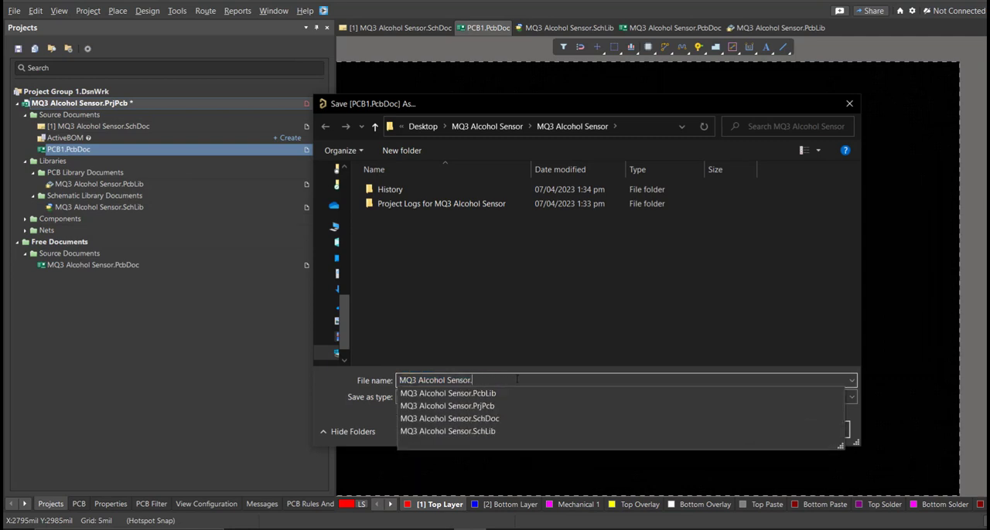
key("Return")
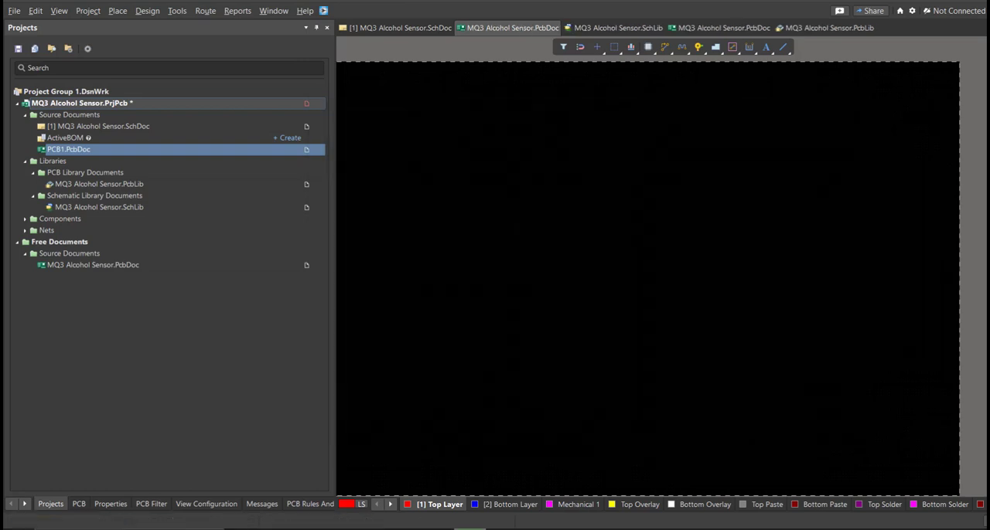
right_click(264, 103)
left_click(290, 160)
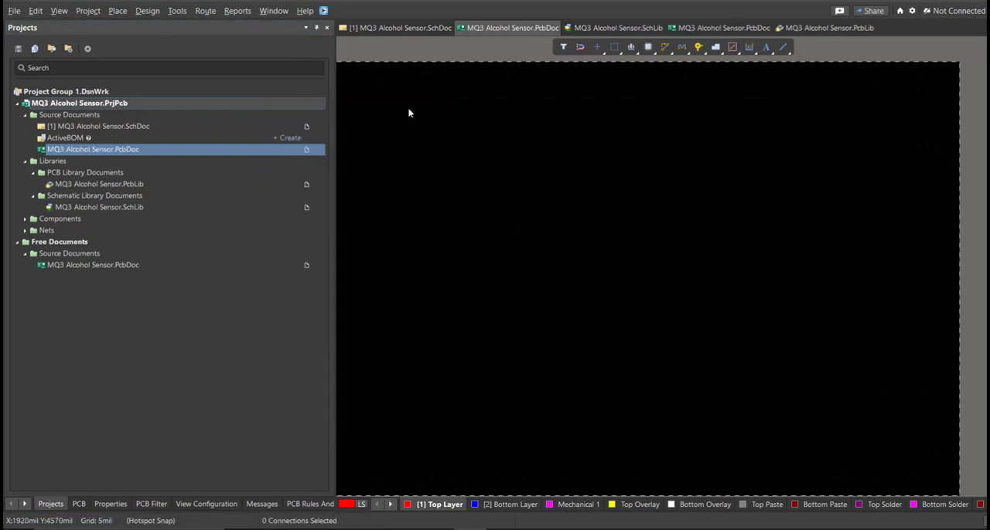
Step: Transfer the MQ3 Alcohol Sensor schematic to its PCB document, validating and executing all engineering changes
left_click(409, 29)
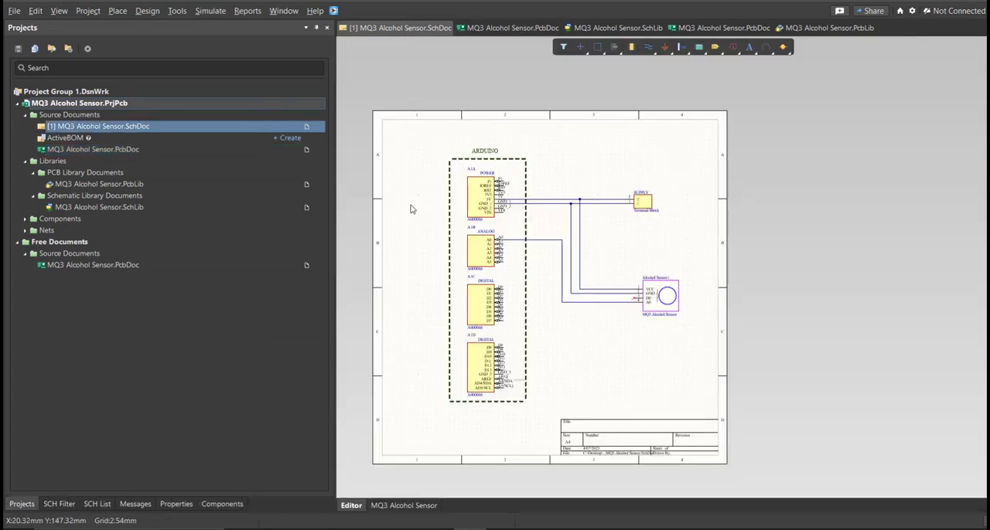
left_click(147, 11)
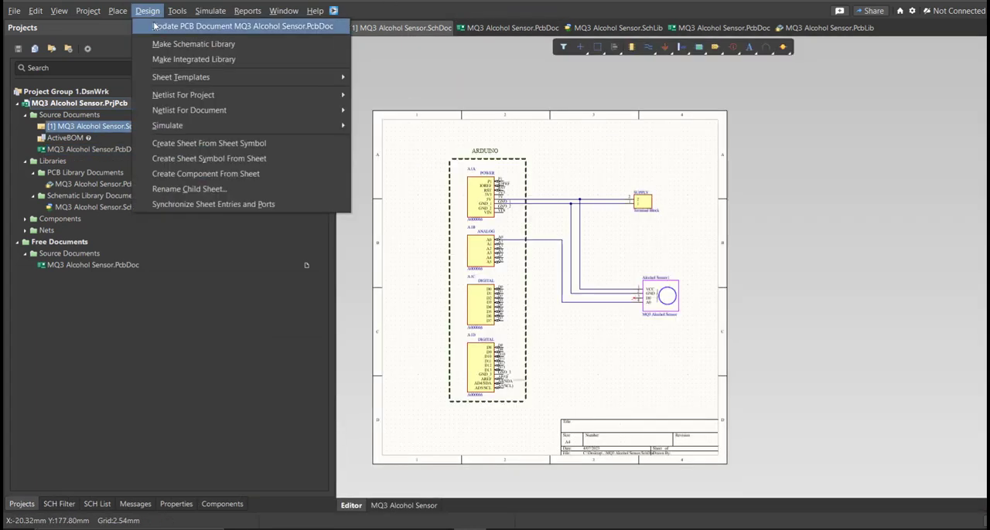
left_click(162, 29)
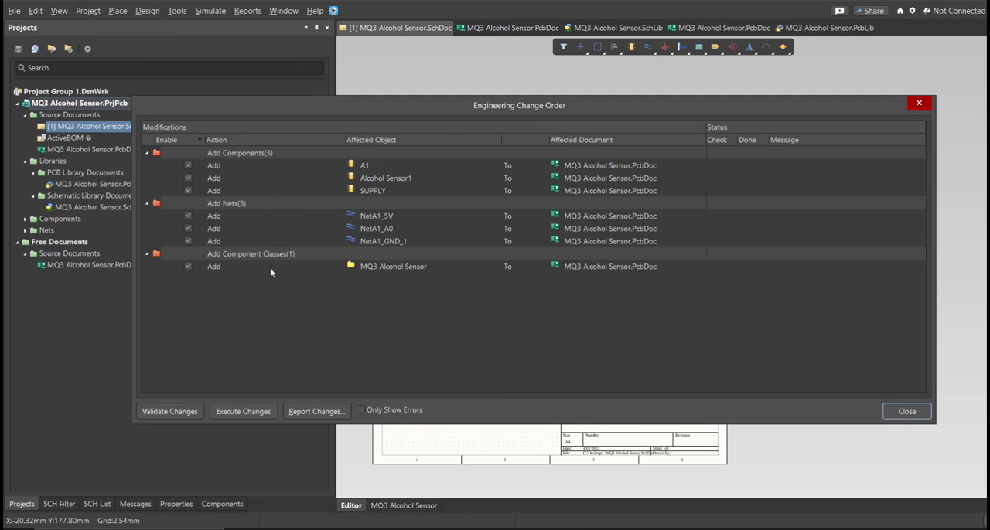
left_click(181, 418)
left_click(239, 414)
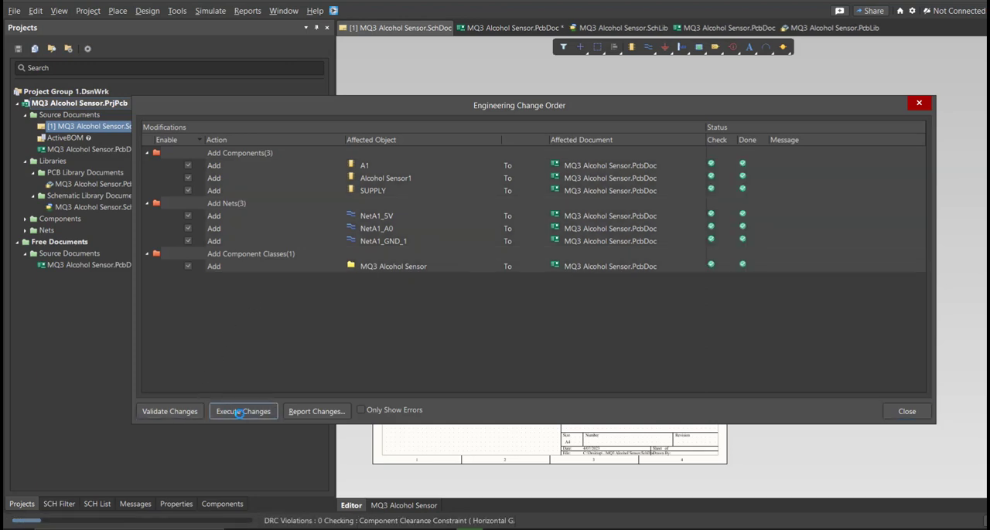
left_click(899, 414)
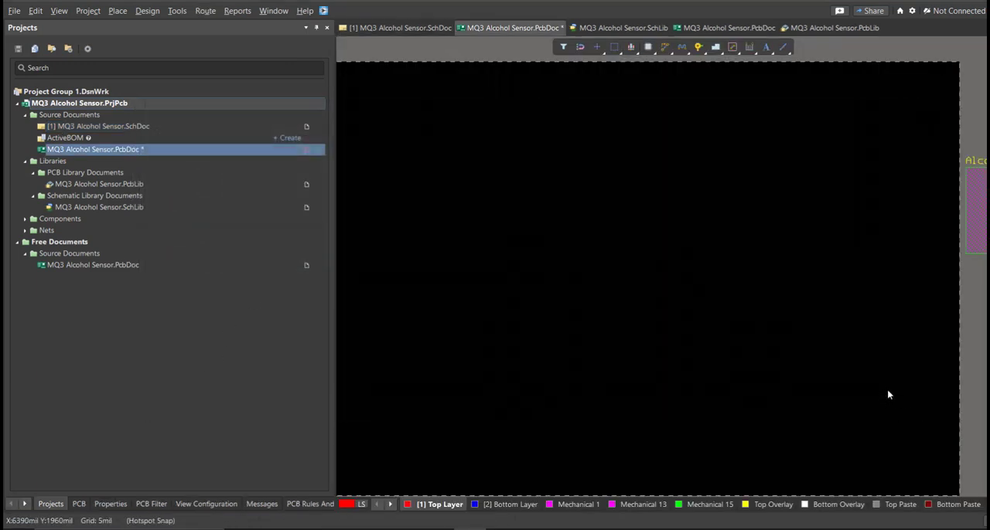
Step: Arrange the Arduino, supply block and alcohol sensor on the board, with the supply above the Arduino and the sensor beside it
scroll(878, 369, "down", 1)
scroll(851, 331, "down", 3, "ctrl")
right_click_drag(796, 294, 663, 300)
scroll(663, 303, "up", 1, "ctrl")
left_click_drag(889, 301, 539, 379)
key("space")
left_click_drag(794, 242, 644, 323)
left_click_drag(834, 245, 462, 257)
key("ctrl+Page_Down")
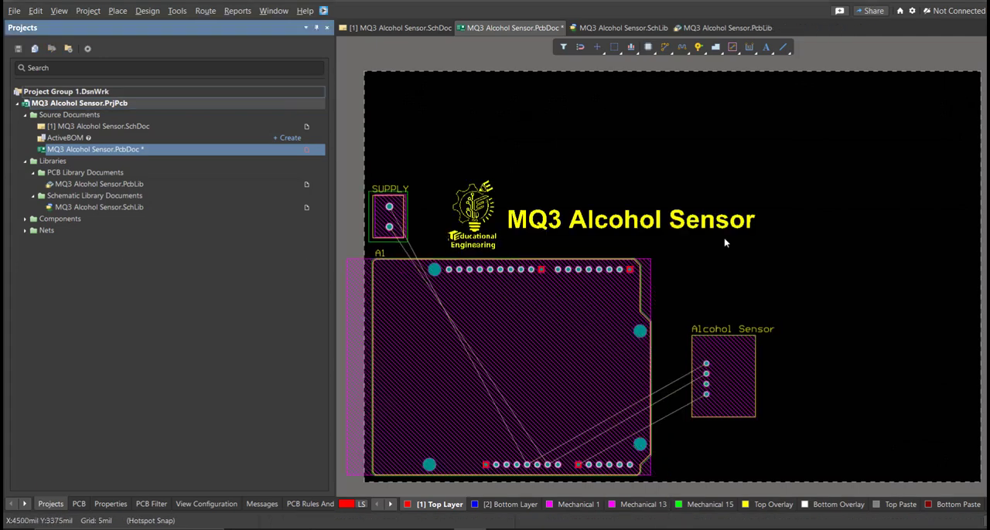
left_click(647, 161)
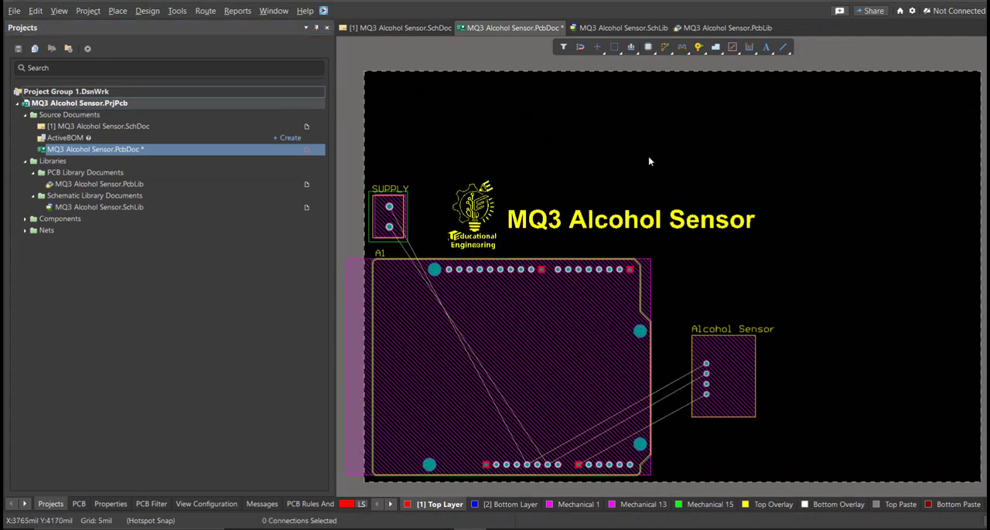
Step: Edit the board shape in board planning mode, pulling its right and top edges in toward the components
key("3")
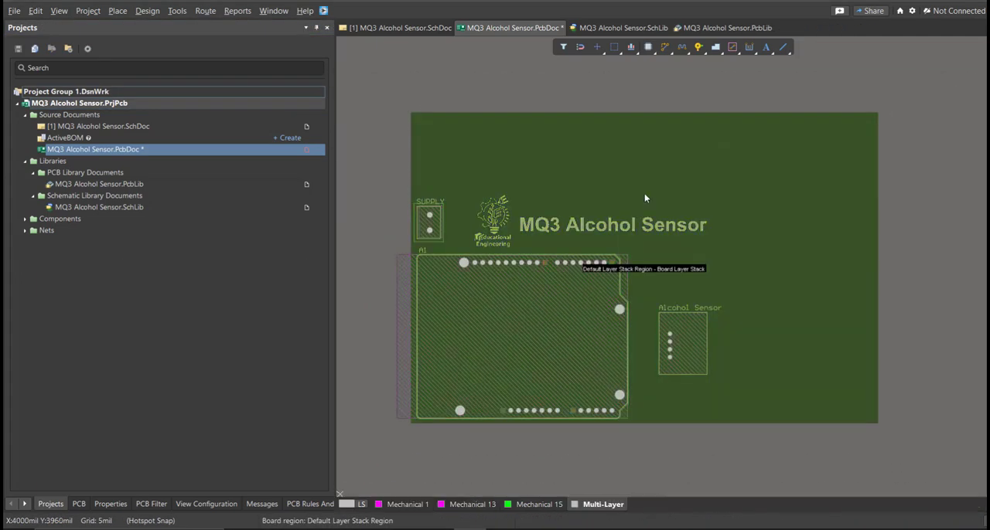
right_click_drag(639, 197, 623, 201)
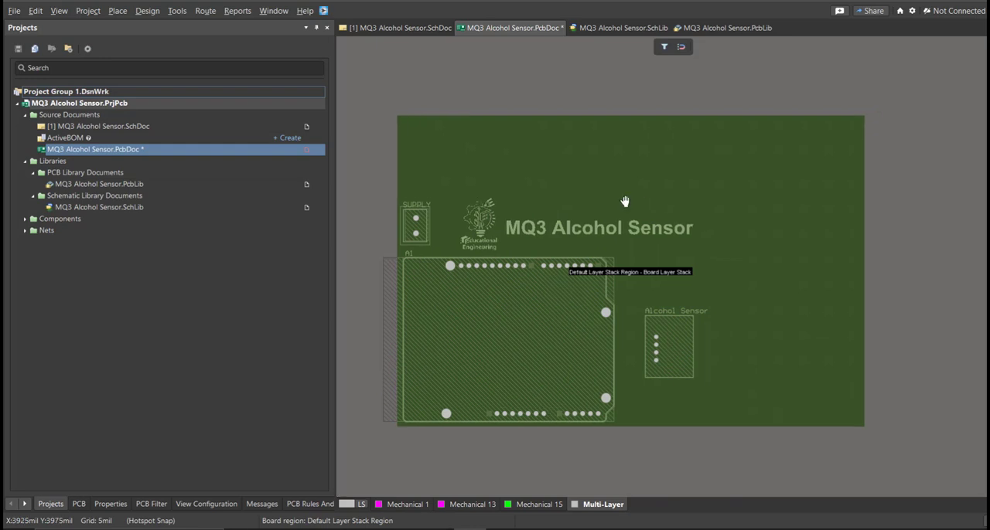
left_click(147, 10)
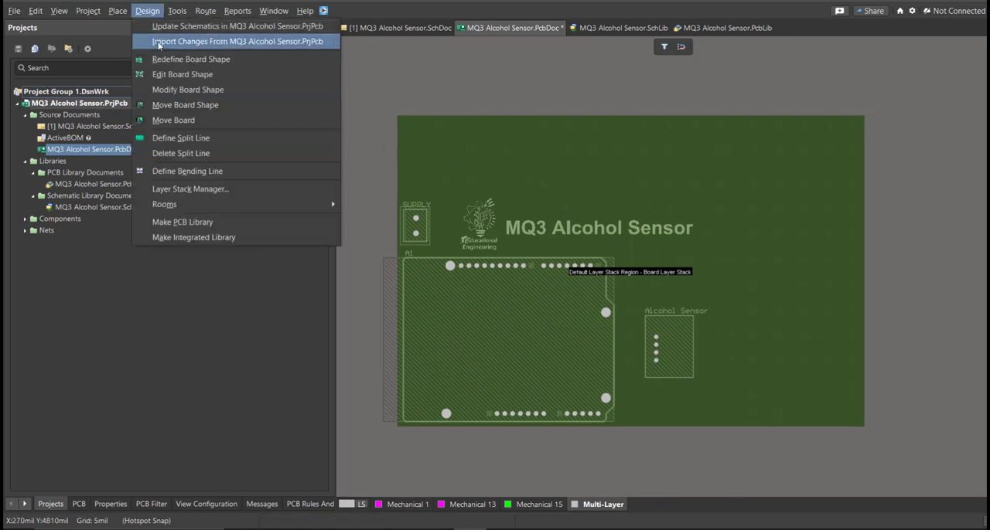
left_click(182, 74)
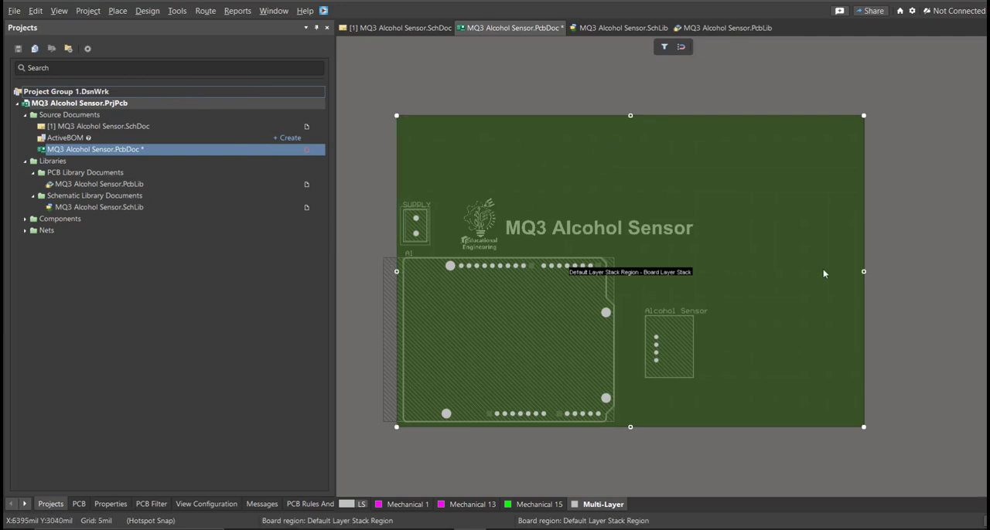
left_click_drag(864, 272, 714, 284)
left_click_drag(555, 116, 559, 197)
Step: Fine-tune the board's right edge to end just beyond the Alcohol Sensor label, and return to the 2D layout view
middle_click_drag(464, 217, 776, 258)
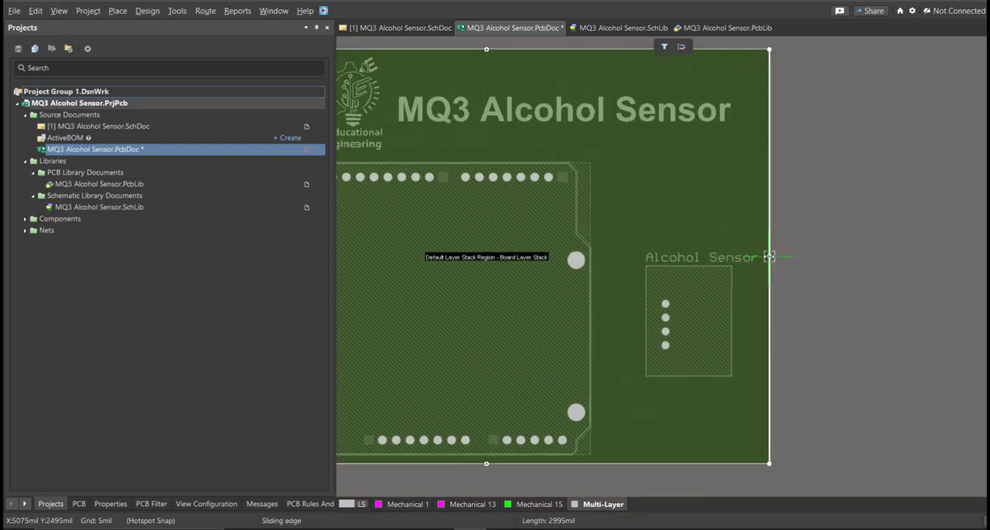
left_click_drag(764, 257, 761, 257)
right_click_drag(707, 295, 771, 289)
middle_click_drag(771, 289, 753, 294)
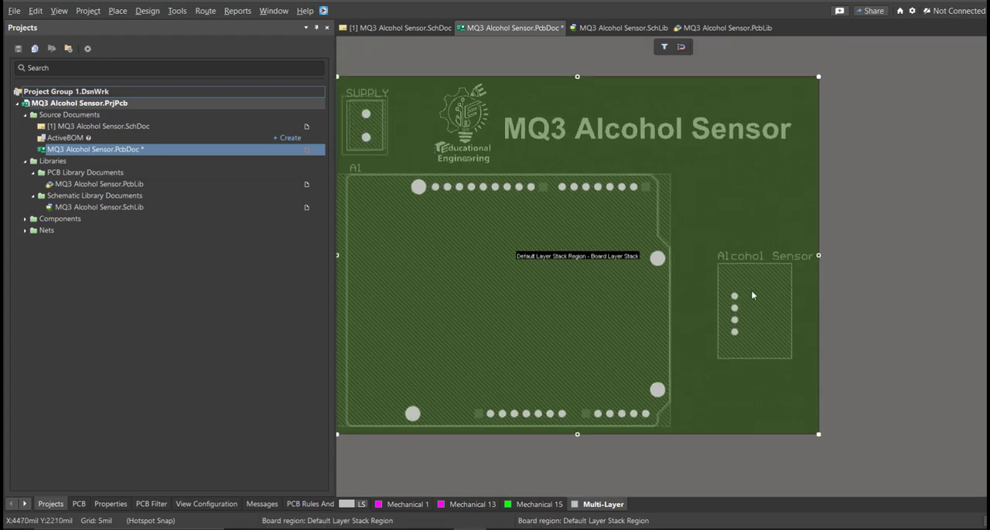
right_click_drag(587, 297, 627, 300)
scroll(625, 300, "down", 2, "ctrl")
scroll(539, 282, "up", 2, "ctrl")
key("2")
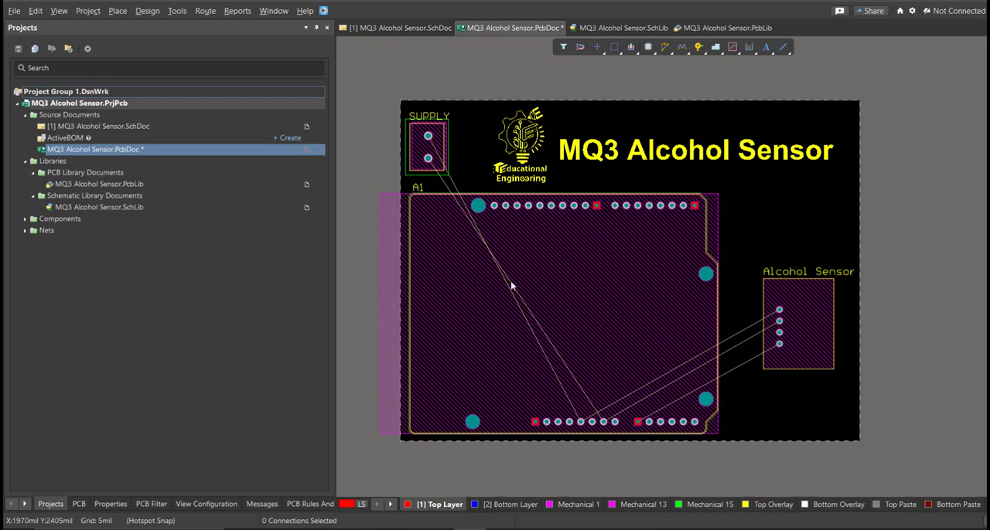
Step: Route the GND track on the Top Layer from the supply's lower pad to the Arduino's GND_1 pin
scroll(510, 286, "up", 2, "ctrl")
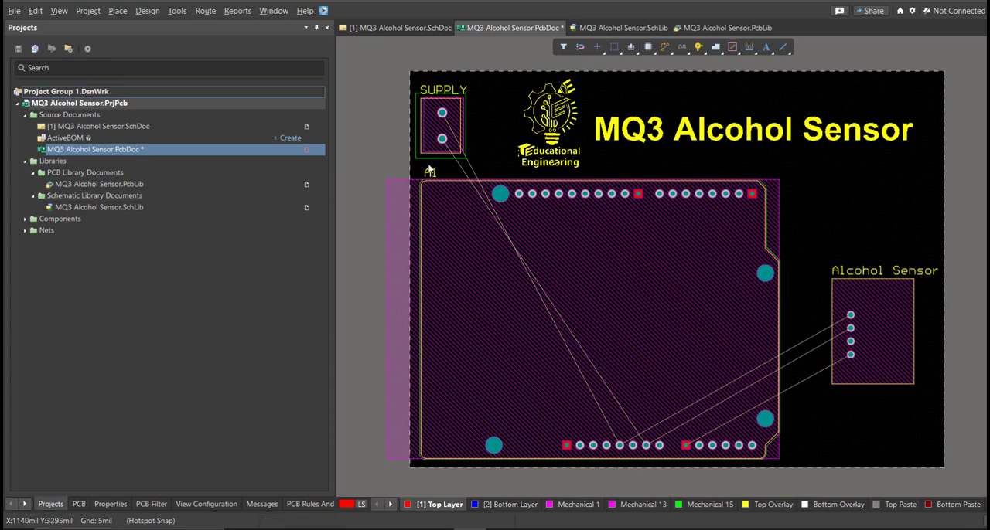
mouse_move(490, 202)
right_mouse_down()
mouse_move(469, 198)
mouse_move(486, 197)
mouse_move(478, 205)
right_mouse_up()
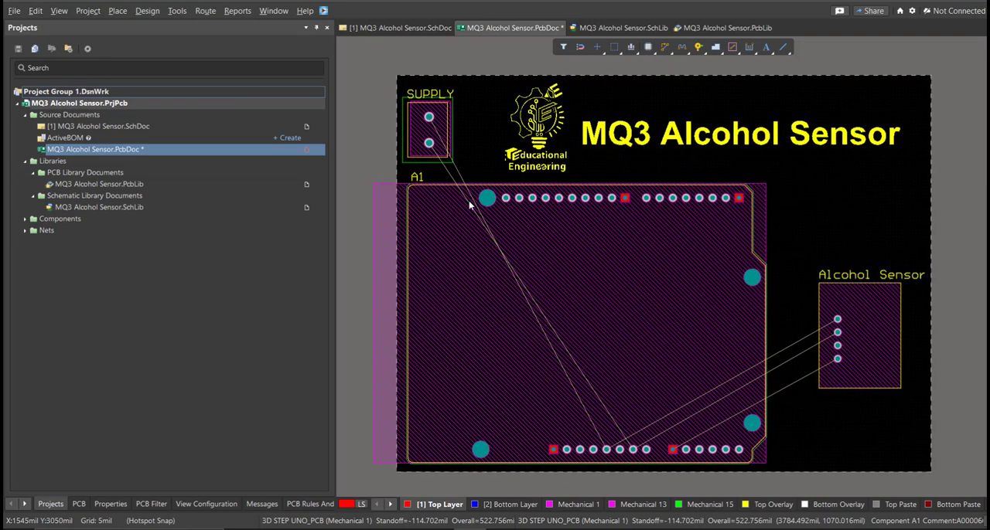
left_click(206, 11)
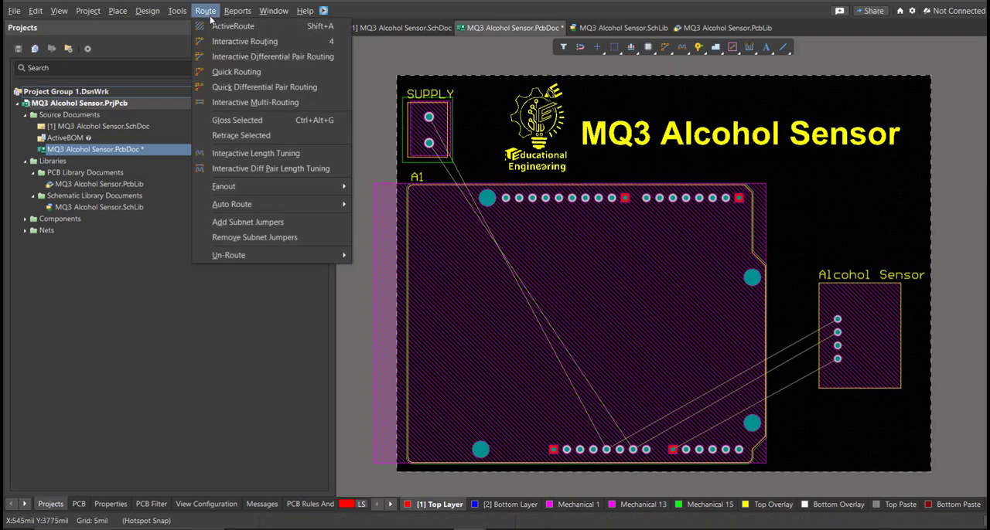
left_click(229, 43)
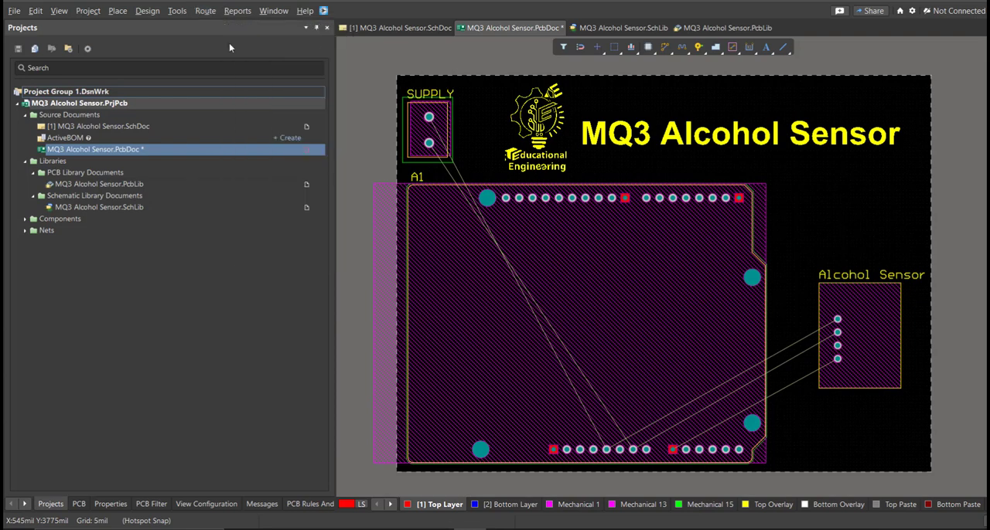
left_click(429, 145)
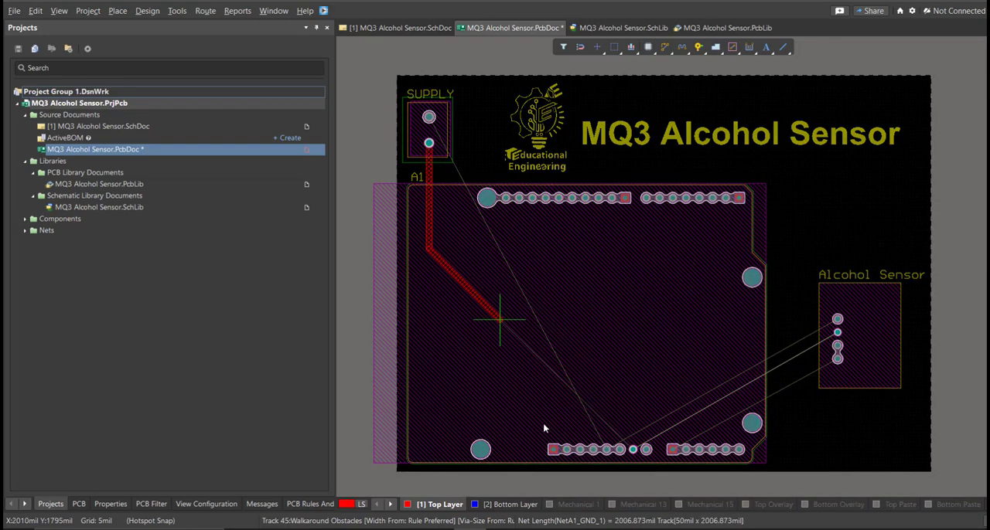
scroll(545, 465, "up", 2, "ctrl")
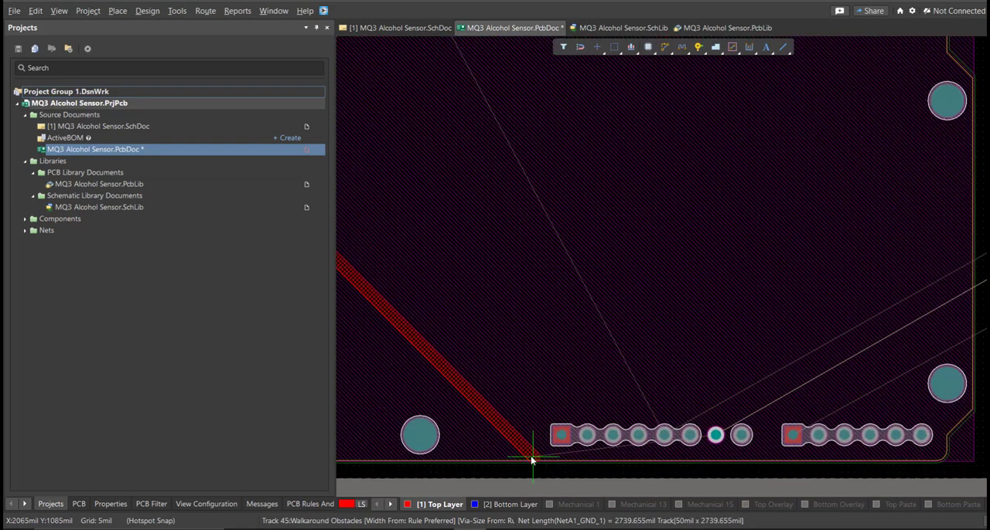
left_click(716, 436)
Step: Route the 5V track on the Top Layer from the Arduino's 5V pin to the supply's upper pad
left_click(665, 435)
scroll(589, 383, "down", 1, "ctrl")
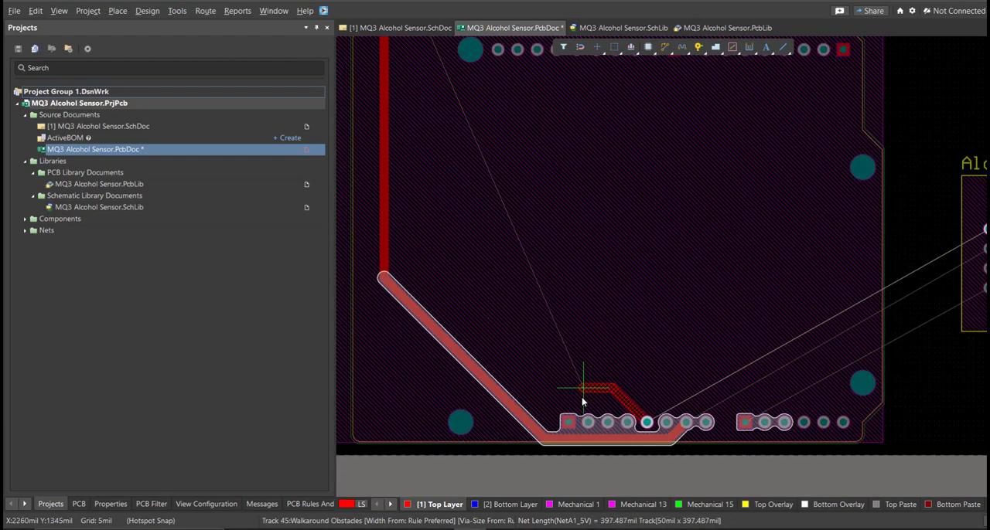
left_click(483, 348)
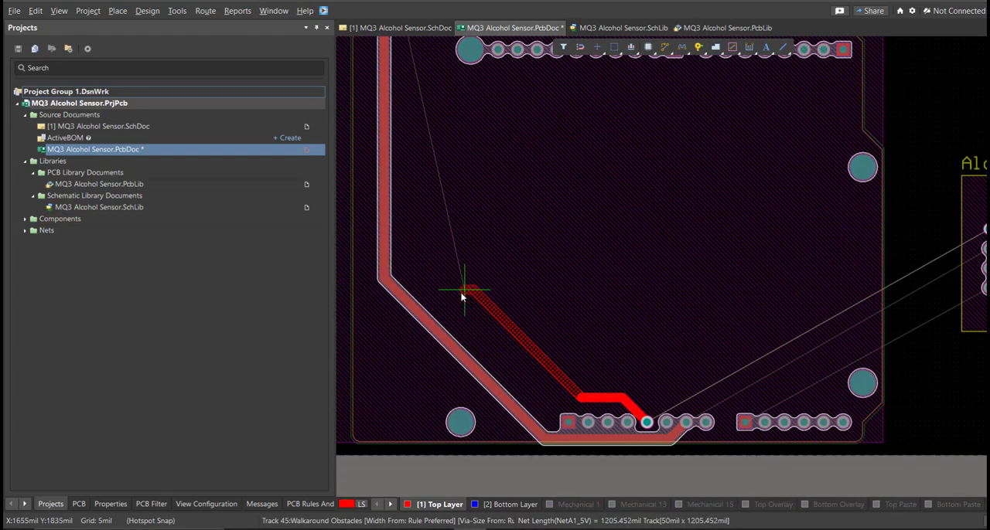
left_click(440, 294)
scroll(418, 296, "up", 5)
left_click(384, 242)
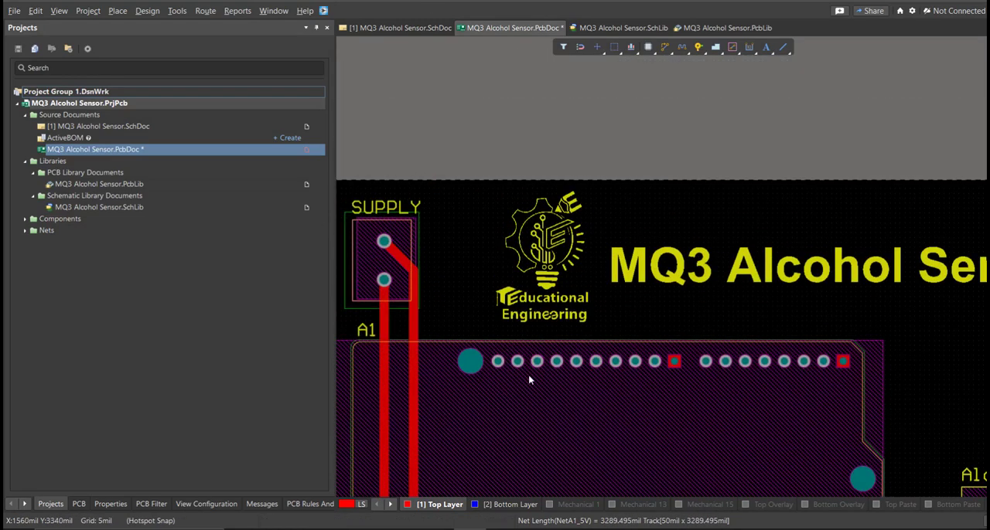
right_click(512, 364)
Step: Route the A0 track on the Top Layer from the Arduino's A0 pin to the alcohol sensor's lowest pad
right_click_drag(520, 362, 455, 201)
scroll(455, 201, "down", 3, "ctrl")
scroll(502, 396, "up", 3, "ctrl")
right_click_drag(538, 397, 461, 375)
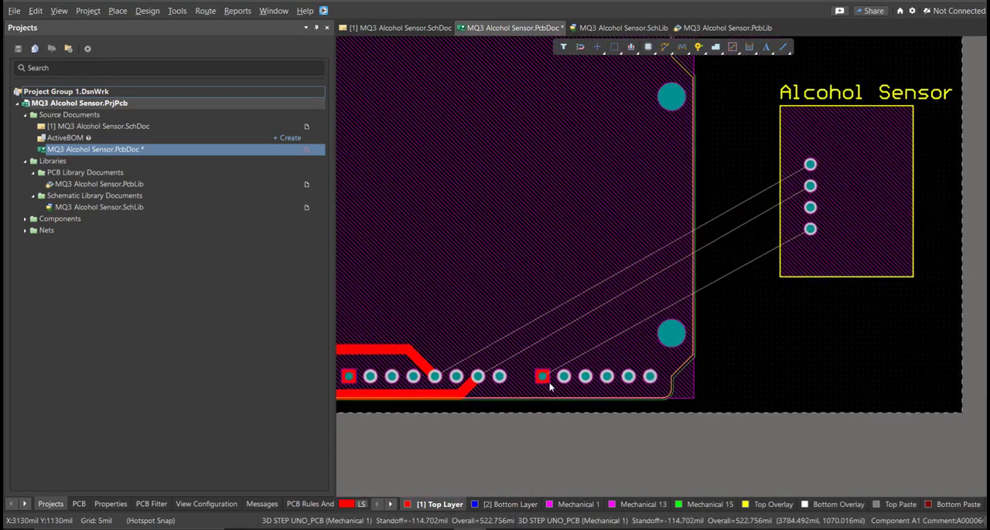
left_click(542, 376)
left_click(808, 232)
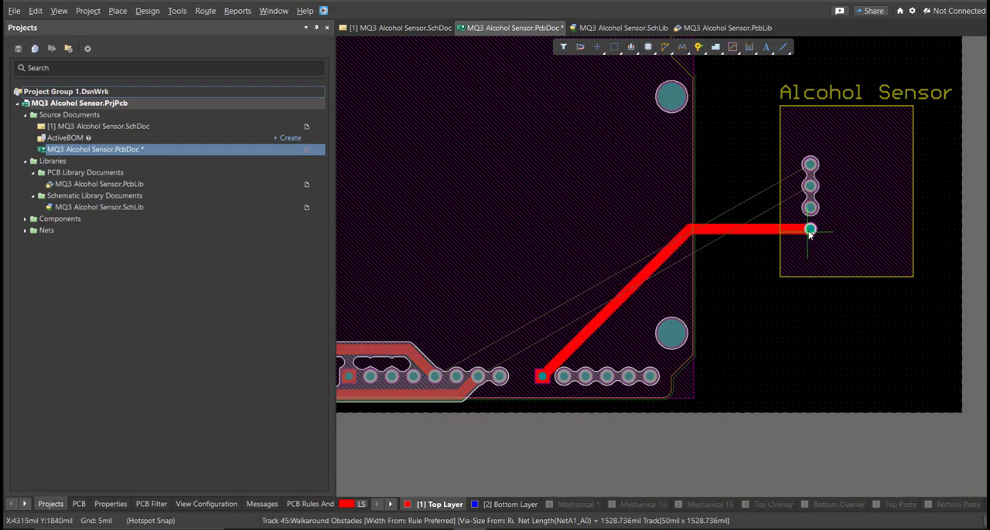
Step: Route Bottom Layer tracks from the Arduino's GND_1 and 5V pins to the alcohol sensor's GND and VCC pads
scroll(492, 411, "down", 1, "ctrl")
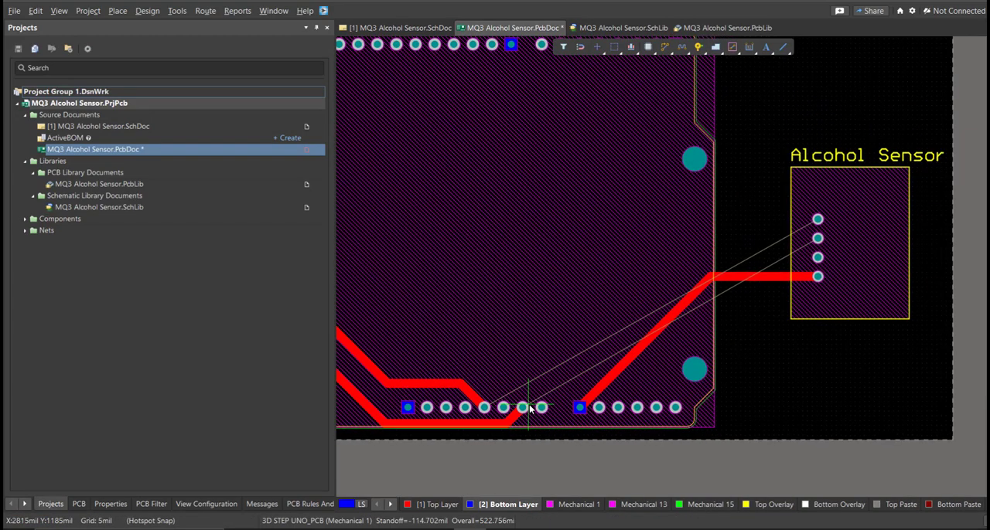
left_click(529, 408)
left_click(817, 239)
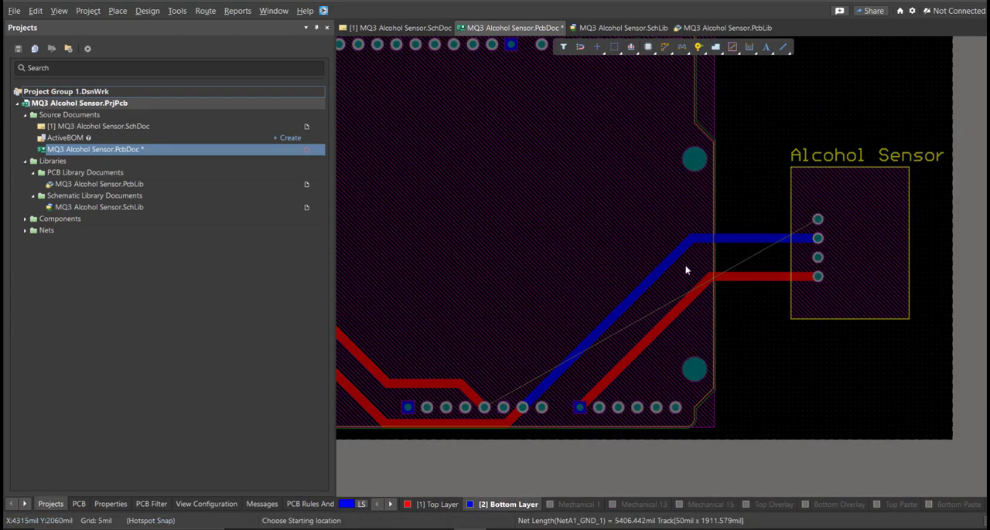
left_click(484, 409)
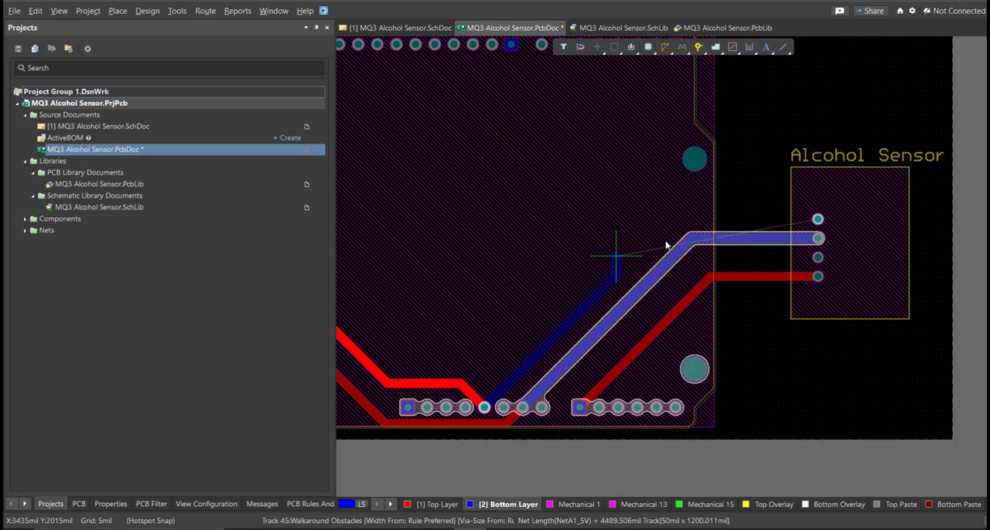
scroll(658, 241, "down", 1, "ctrl")
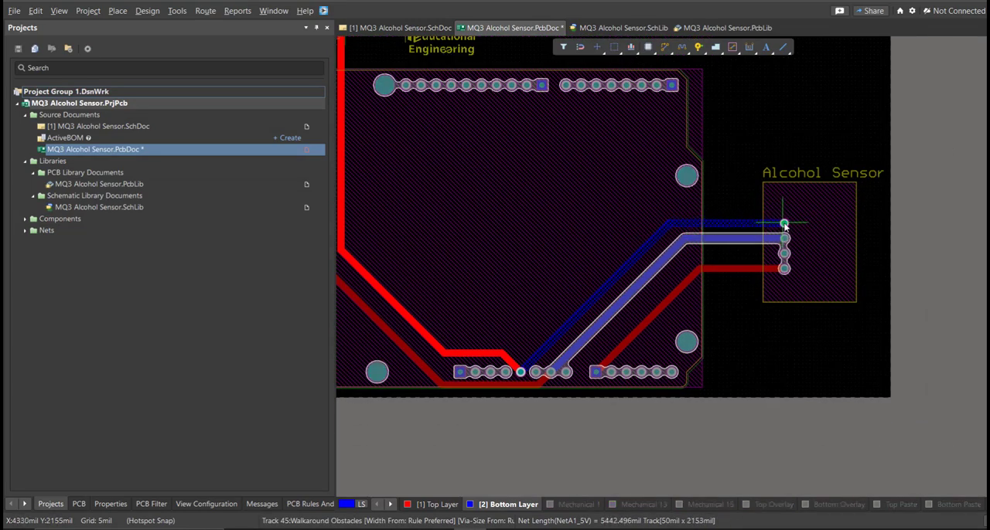
left_click(784, 224)
scroll(781, 213, "up", 3, "ctrl")
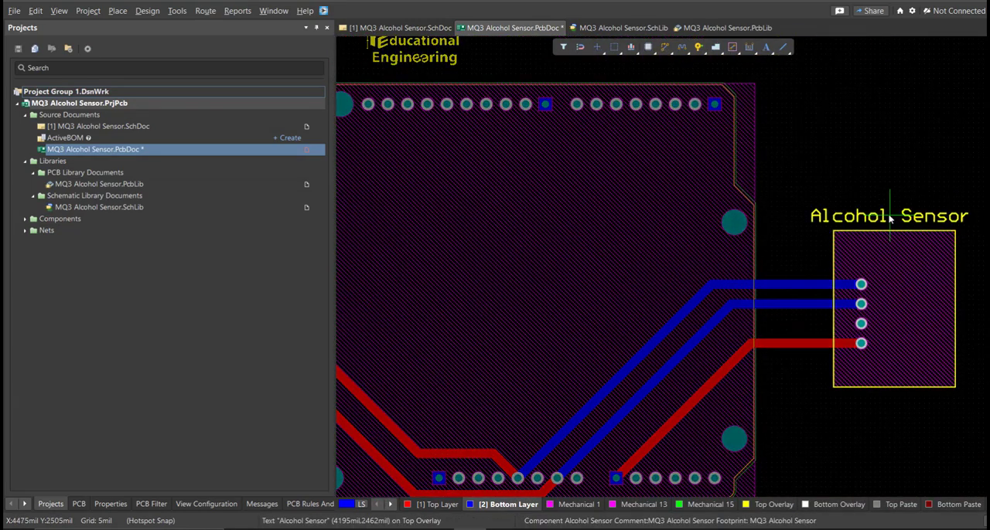
Step: Make the Top Layer active and delete the entire 5V track between the supply and the Arduino
scroll(804, 190, "down", 2, "ctrl")
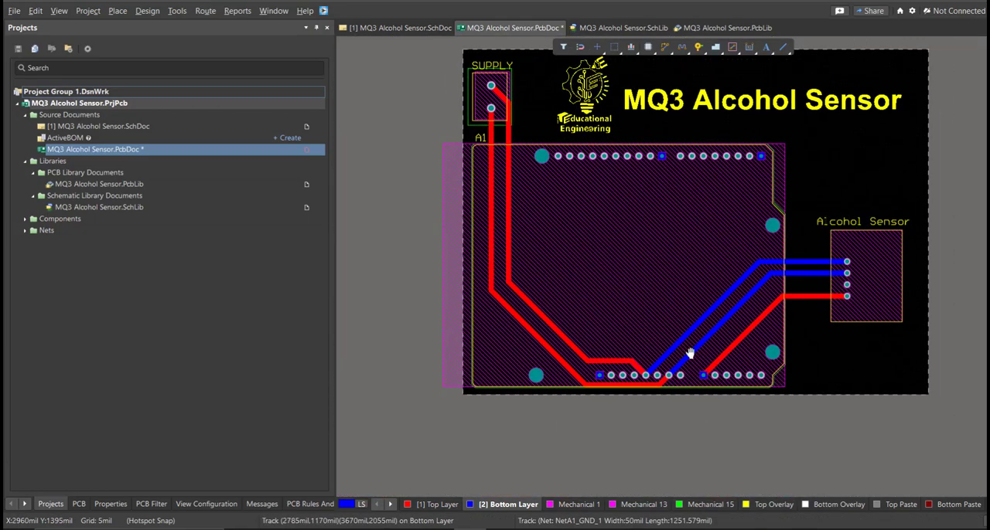
scroll(691, 354, "up", 3, "ctrl")
scroll(656, 413, "down", 3, "ctrl")
scroll(657, 414, "down", 1, "ctrl")
scroll(596, 389, "up", 2, "ctrl")
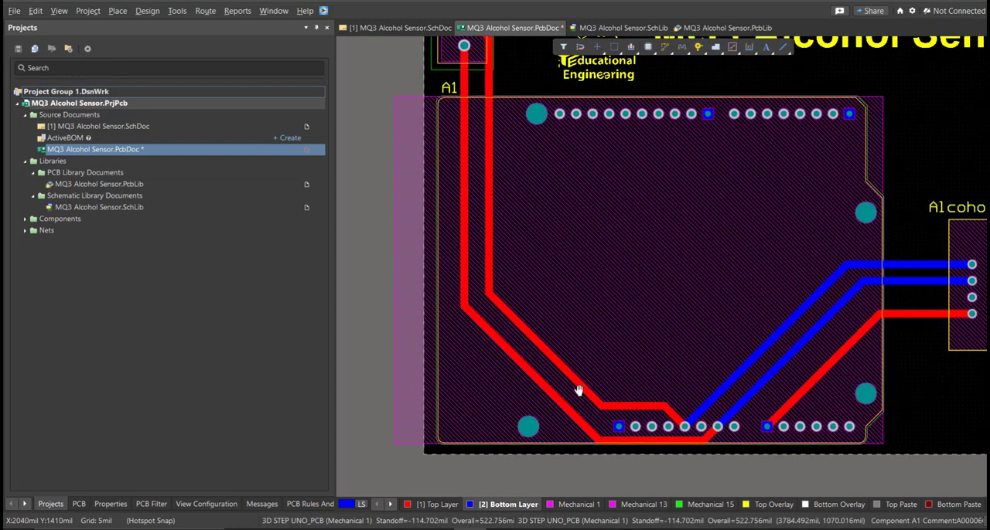
right_click_drag(597, 388, 569, 385)
key("shift+s")
key("shift+s")
left_click(451, 504)
right_click_drag(487, 380, 509, 422)
scroll(508, 422, "down", 1, "ctrl")
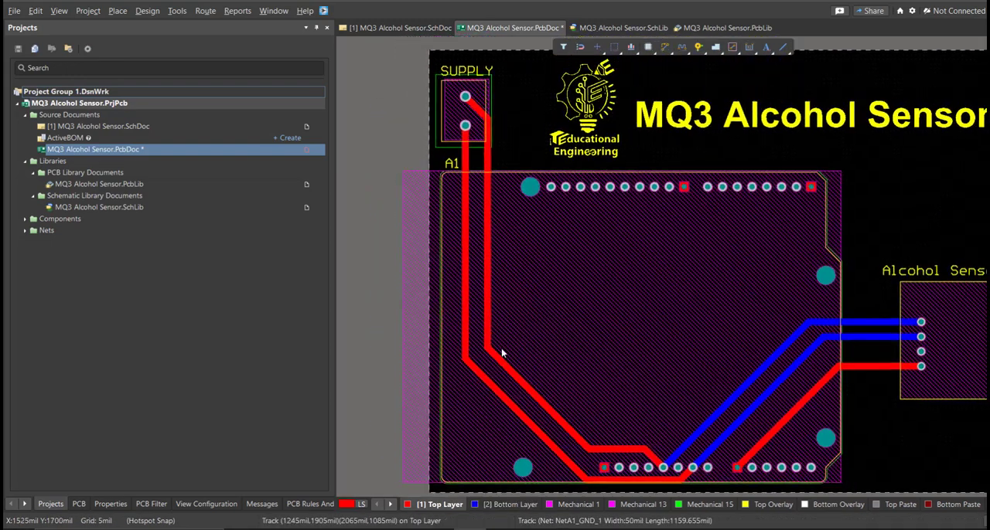
key("Tab")
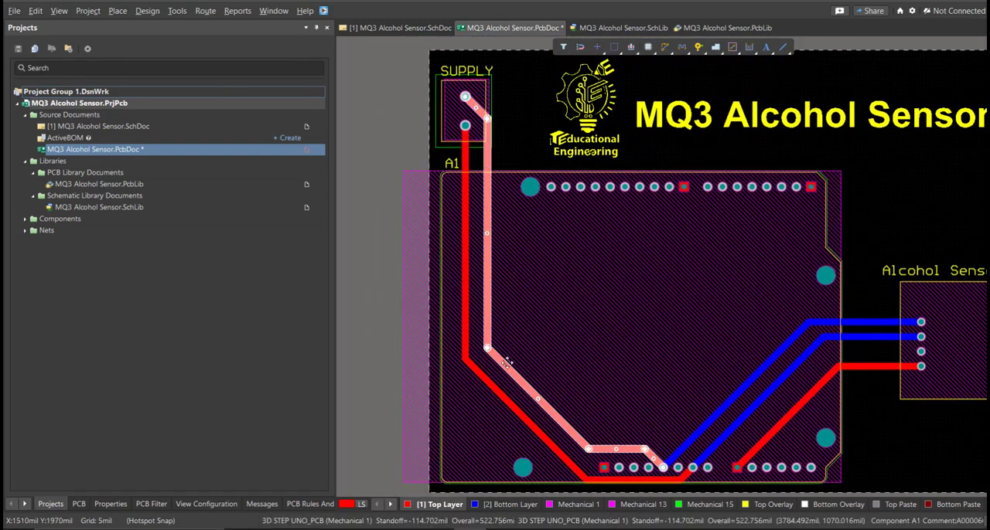
key("Delete")
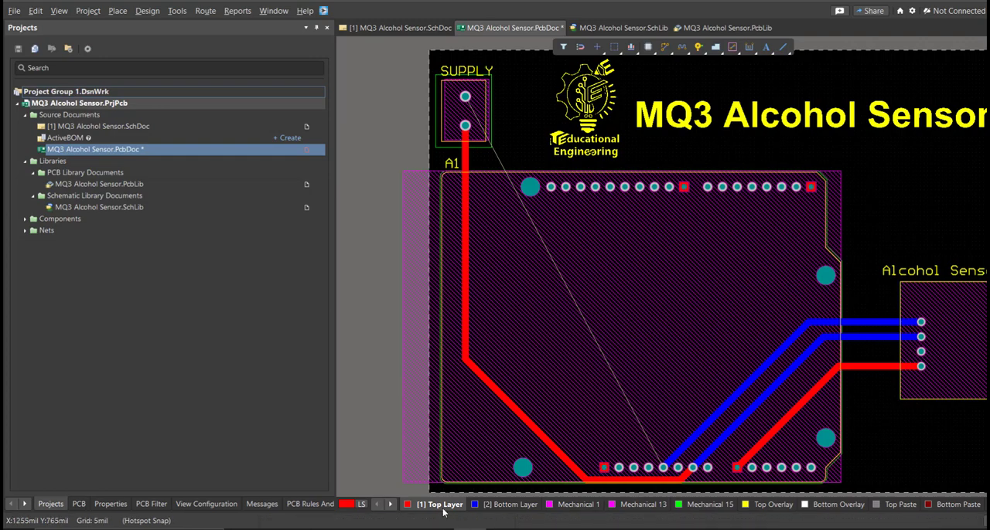
Step: Isolate the Top Layer and reroute the supply's GND track to pass above the Arduino's lower pin row before reaching its GND pin
key("shift+s")
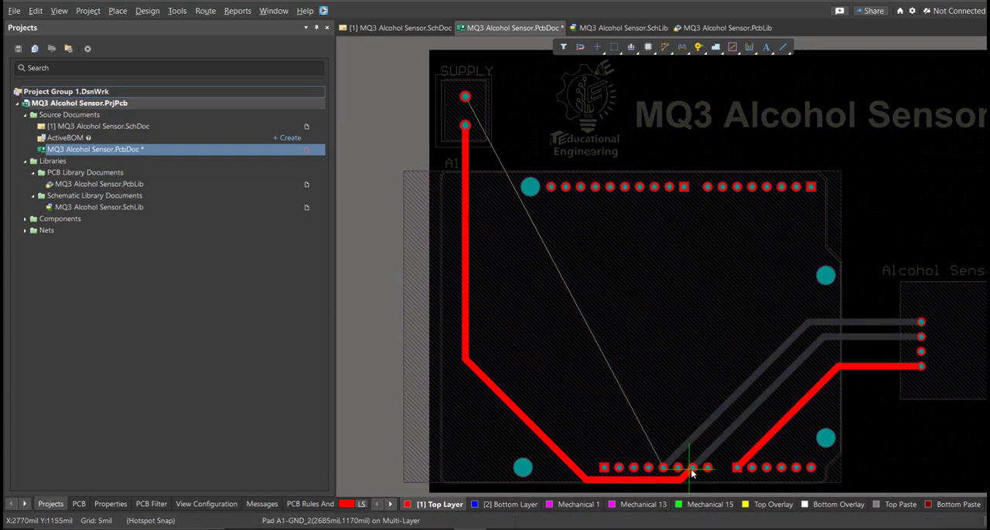
left_click(667, 451)
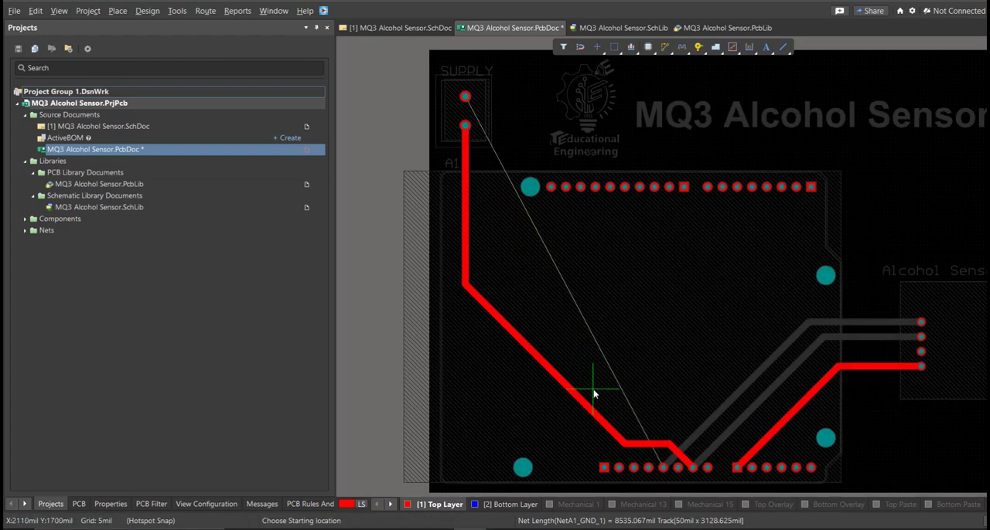
Step: Route the 5V track on the Top Layer from the supply's upper pad around the GND track to the Arduino's 5V pin
left_click(450, 154)
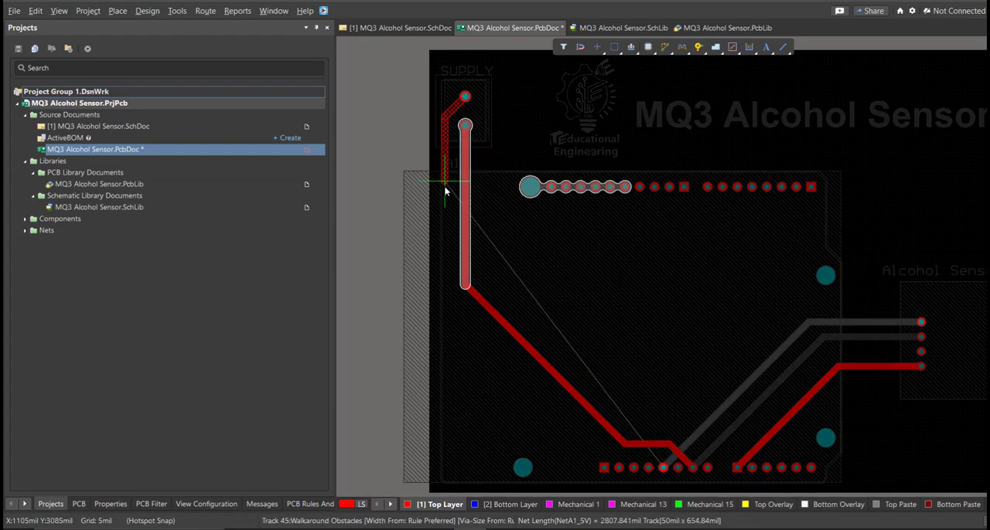
scroll(524, 423, "up", 1, "ctrl")
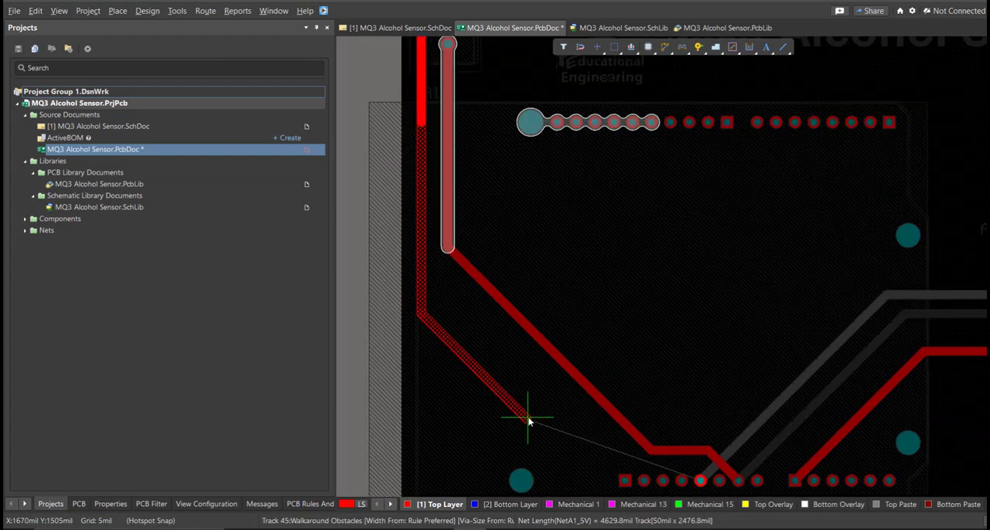
left_click(672, 471)
left_click(702, 483)
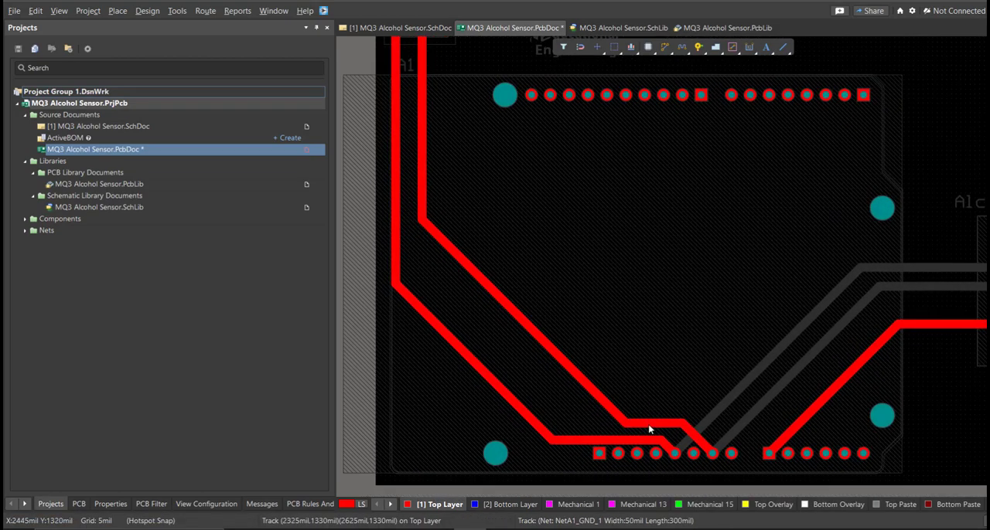
Step: Shift the GND and 5V track segments near the Arduino's lower pin row farther up from the pads, keeping the tracks apart
left_click_drag(631, 406, 627, 402)
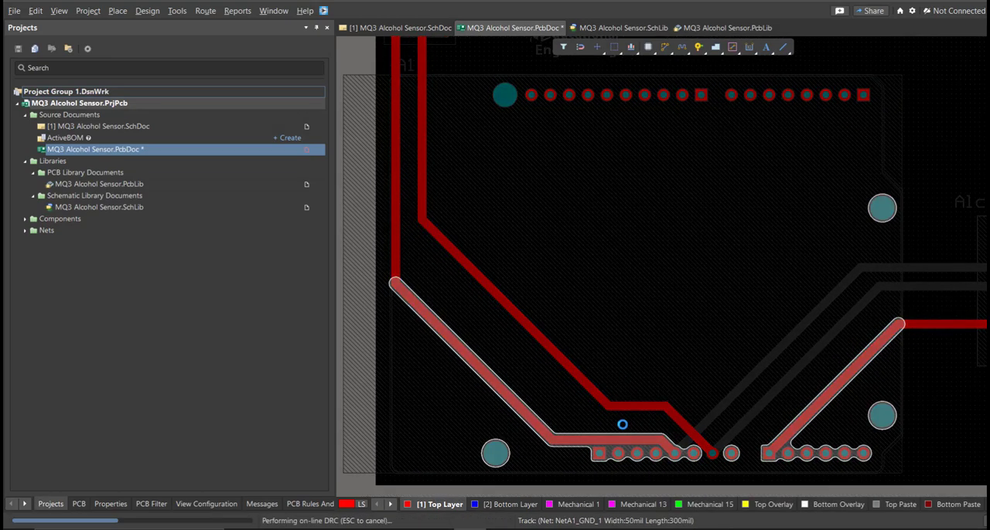
left_click_drag(615, 440, 613, 428)
left_click_drag(508, 395, 532, 391)
Step: Switch the board to the 3D view and rotate it to inspect the placed components at an angle
scroll(565, 398, "down", 5, "ctrl")
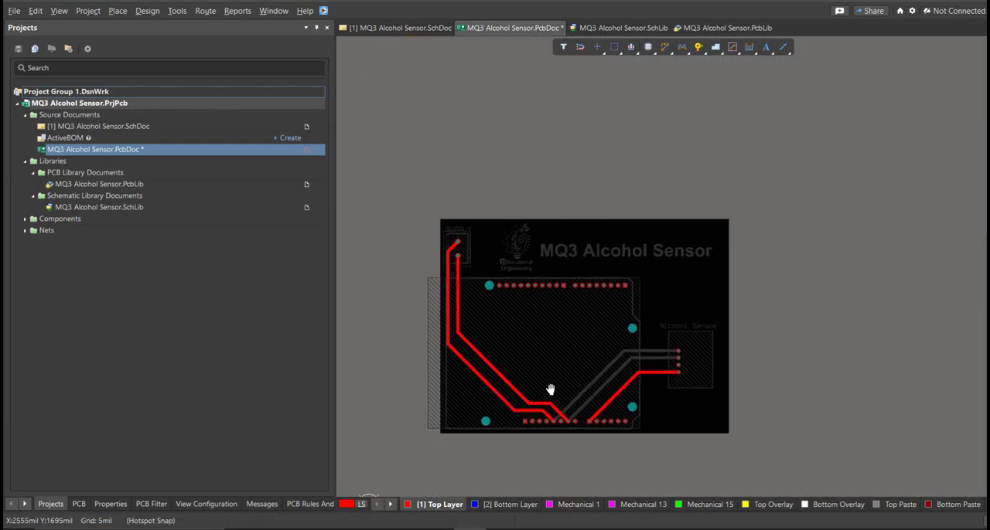
key("3")
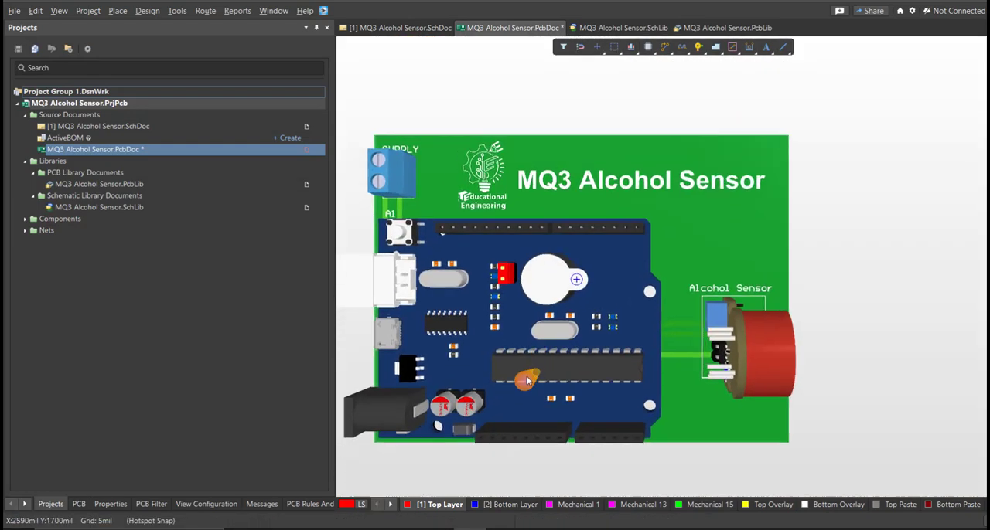
right_click_drag(552, 355, 589, 428, "shift")
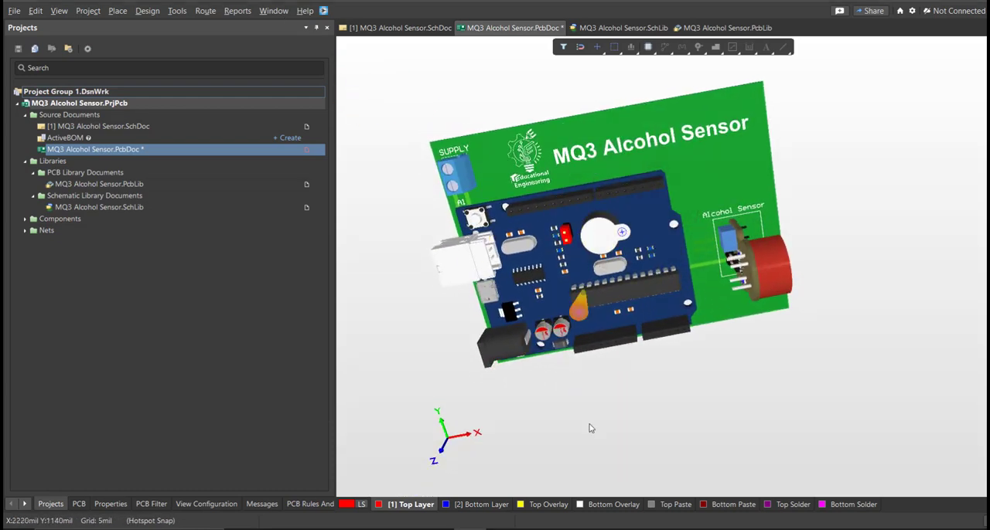